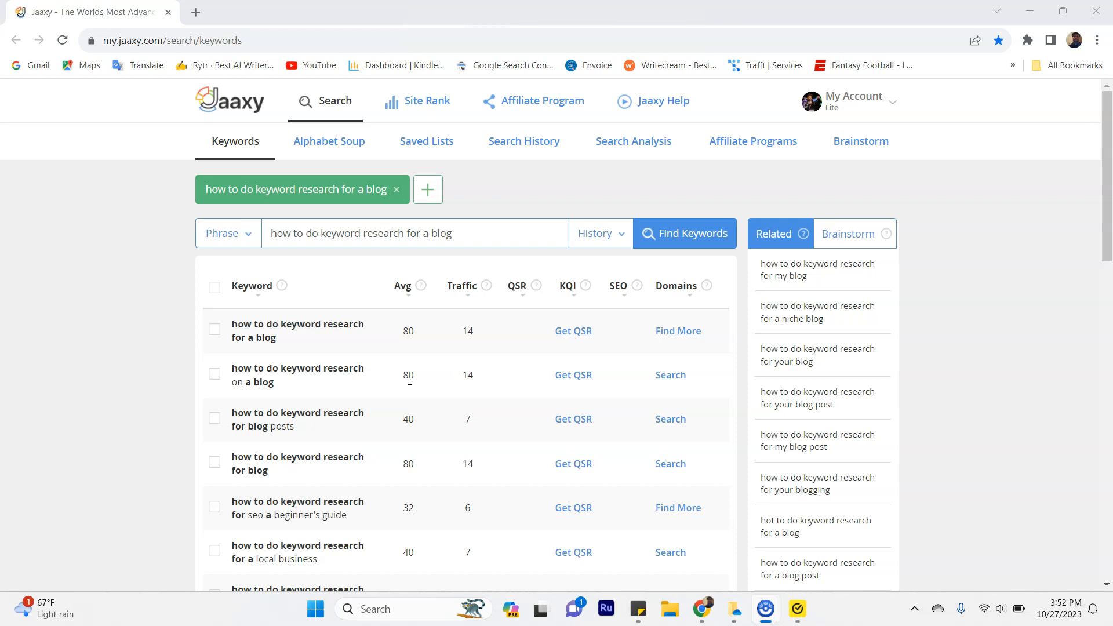
Run a keyword search for the phrase "how to do keyword research for a blog".
triple_click(323, 232)
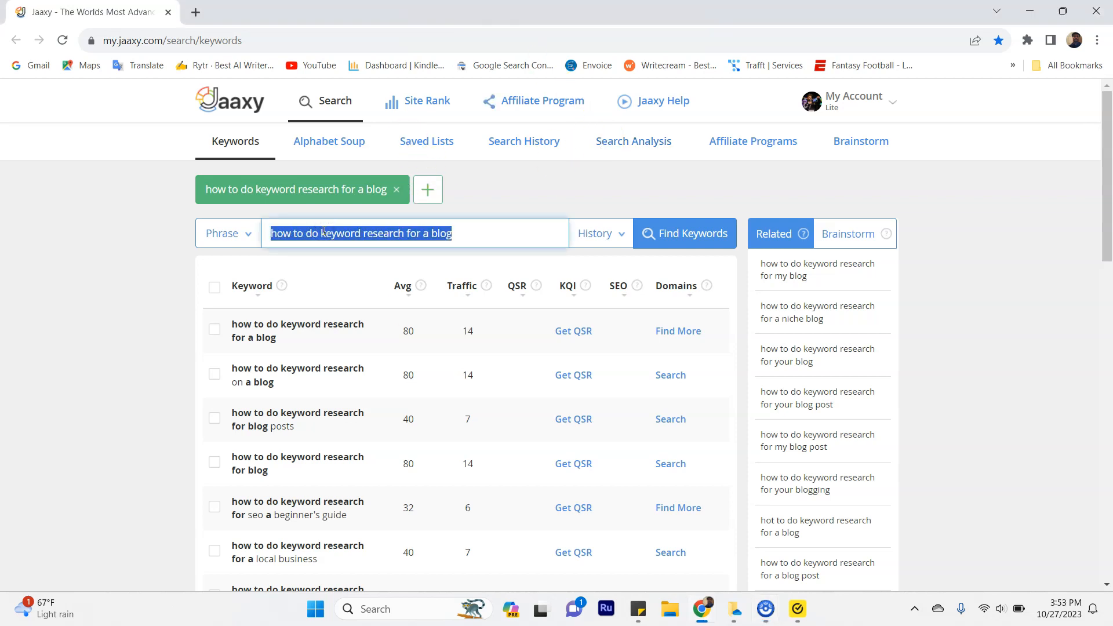
type("how to to d")
key("BackSpace")
key("BackSpace")
key("BackSpace")
key("BackSpace")
type("do keyword research for a blog")
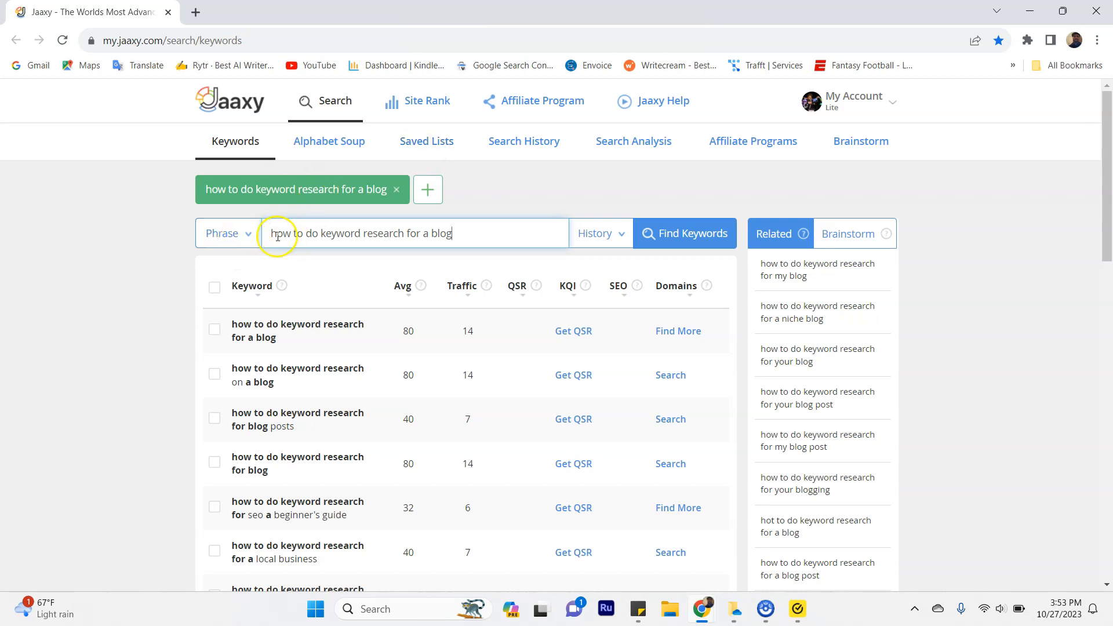
left_click(671, 231)
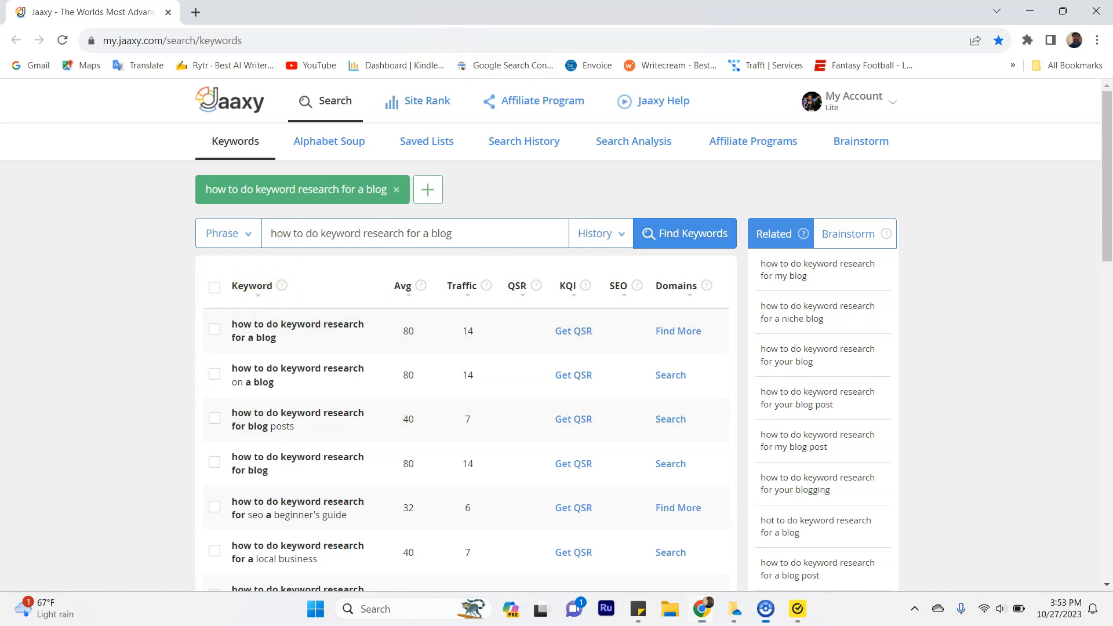
Underline the Keyword, Avg, Traffic and QSR column headings of the results table with the annotation pen.
left_click_drag(224, 301, 343, 301)
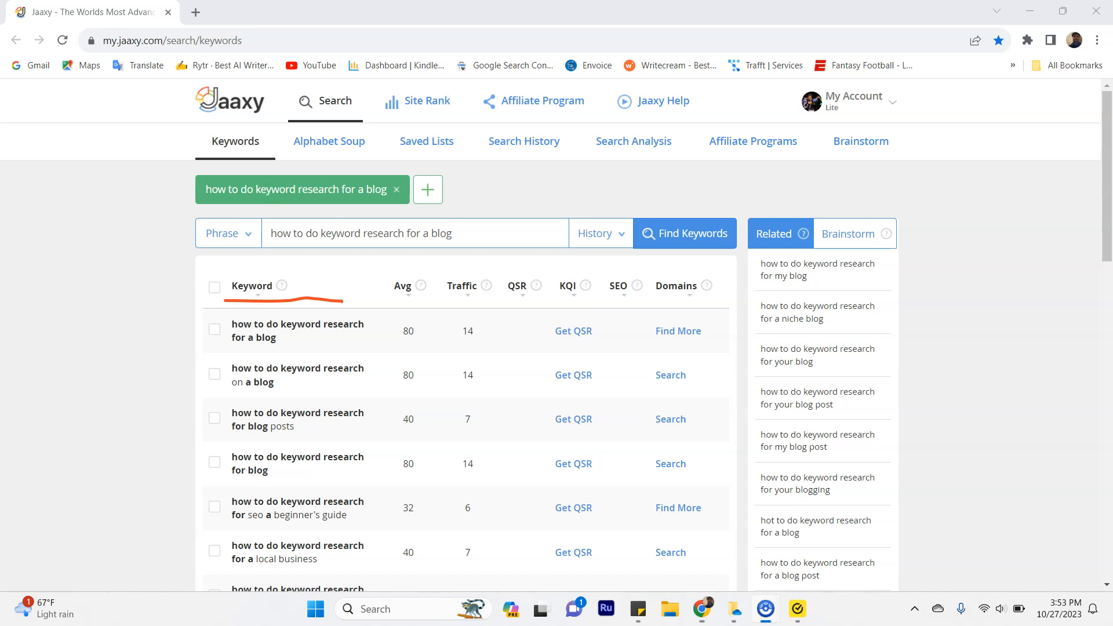
left_click_drag(384, 300, 439, 302)
left_click_drag(446, 302, 494, 300)
left_click_drag(506, 299, 547, 300)
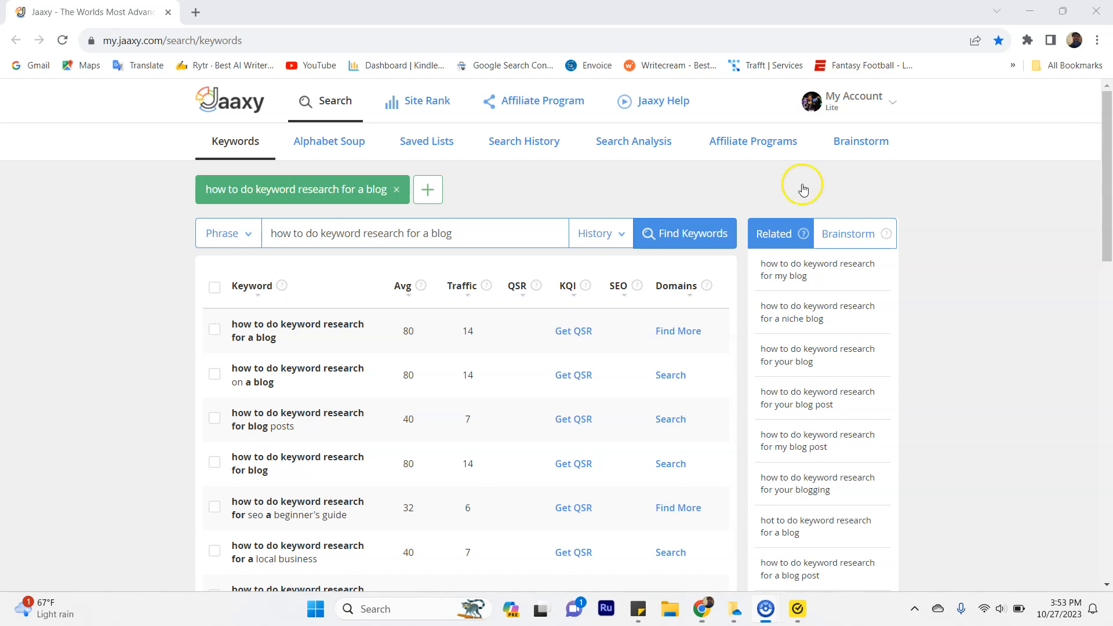
Get the QSR for the first keyword, then underline the QSR and KQI headings and circle its KQI rating.
left_click(579, 331)
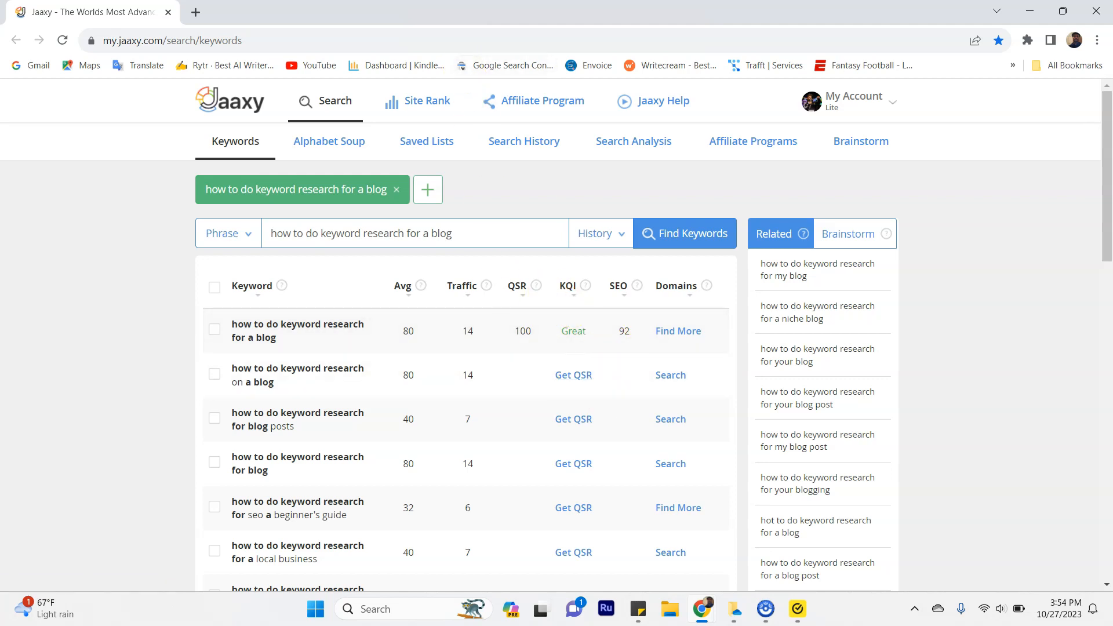
left_click_drag(503, 304, 547, 304)
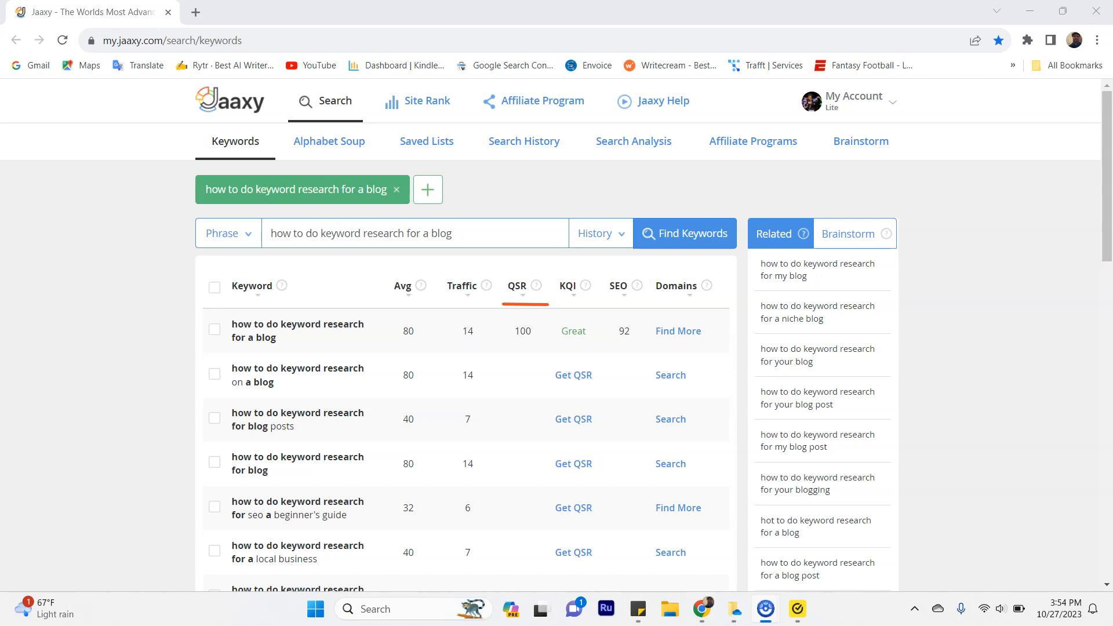
left_click_drag(555, 304, 594, 304)
mouse_move(559, 322)
left_mouse_down()
mouse_move(580, 353)
mouse_move(587, 320)
mouse_move(561, 321)
left_mouse_up()
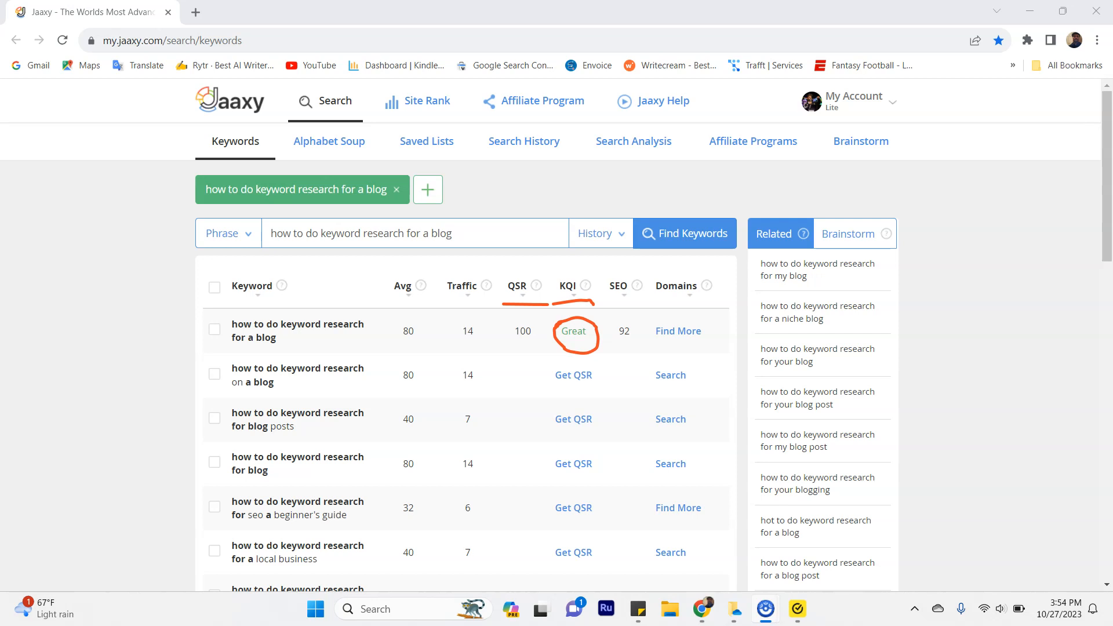
Underline the SEO and Domains headings and the first keyword, and circle that keyword's SEO and Avg values.
left_click_drag(605, 298, 641, 298)
mouse_move(620, 319)
left_mouse_down()
mouse_move(605, 342)
mouse_move(644, 335)
mouse_move(614, 321)
left_mouse_up()
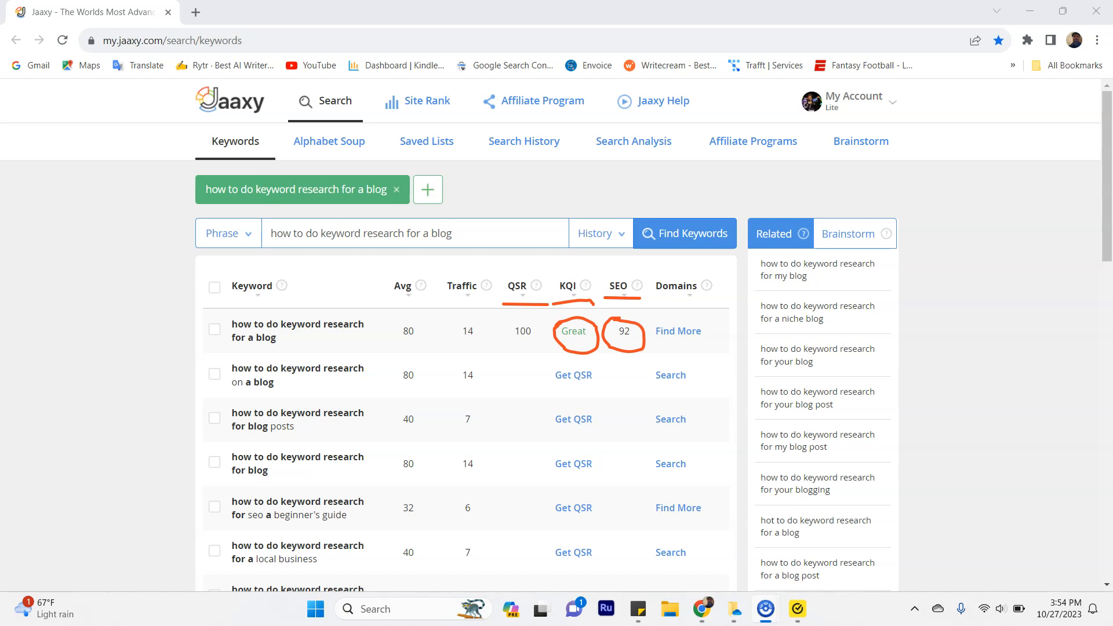
left_click_drag(230, 348, 377, 352)
left_click_drag(651, 298, 706, 300)
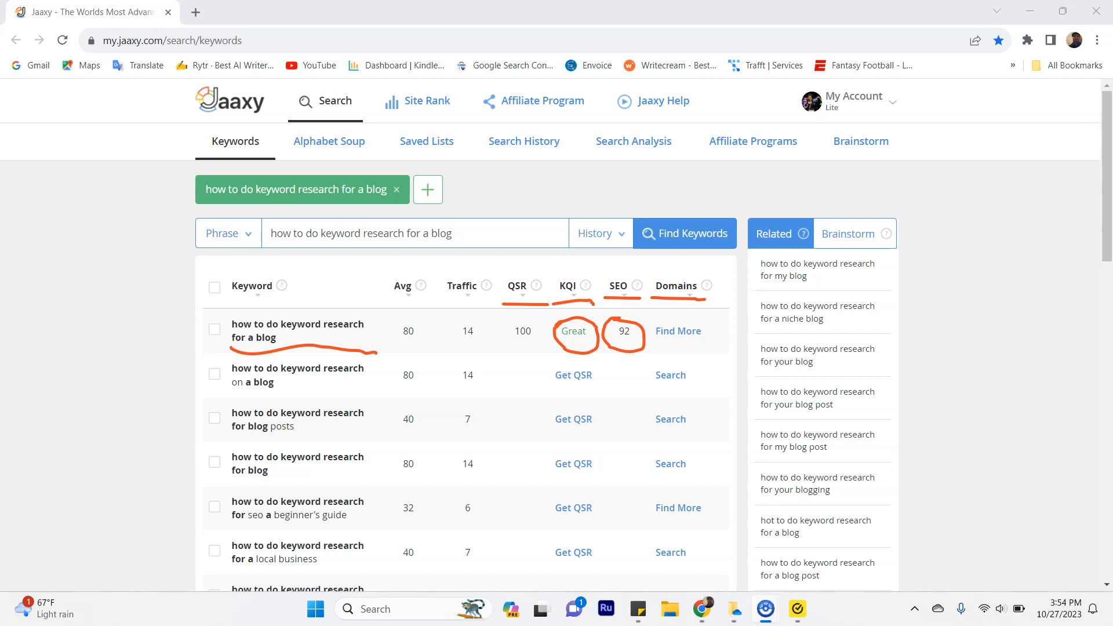
mouse_move(411, 316)
left_mouse_down()
mouse_move(397, 328)
mouse_move(424, 357)
mouse_move(415, 310)
mouse_move(411, 321)
left_mouse_up()
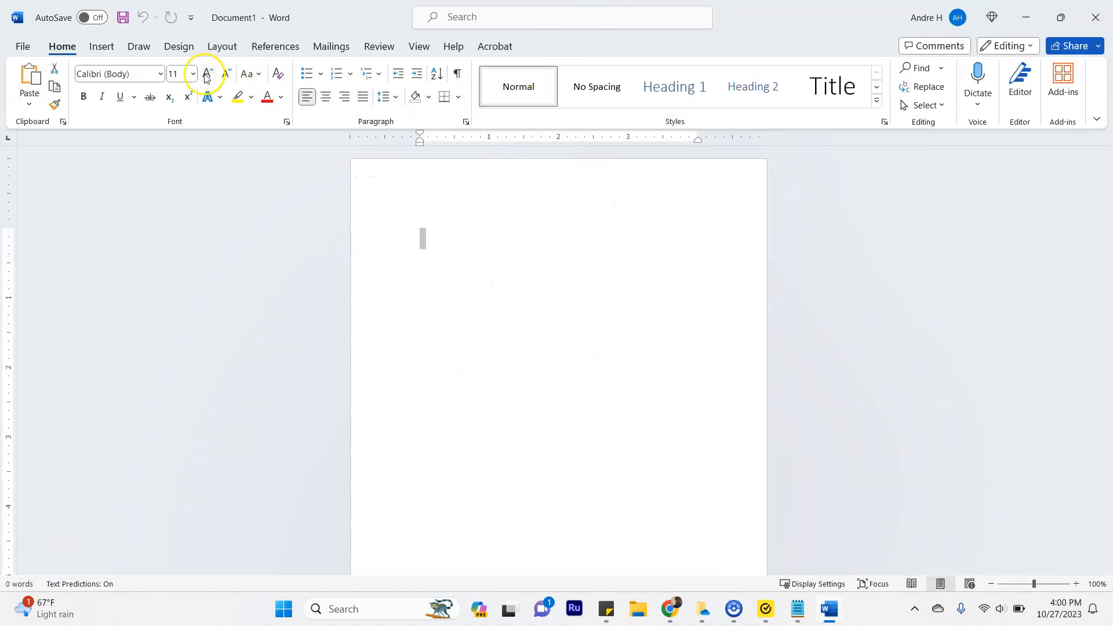
In a blank Word document, increase the font size to 18.
left_click(208, 74)
left_click(209, 74)
left_click(209, 74)
left_click(209, 74)
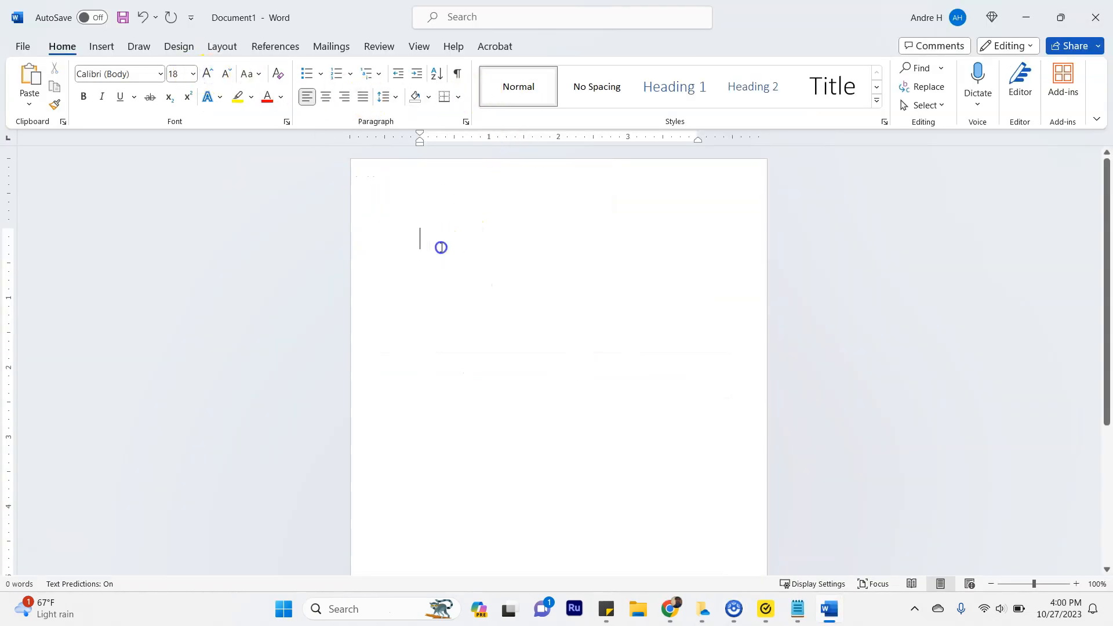
Write the heading "New website" and, on the line below it, "1 month and under".
type("New webiste")
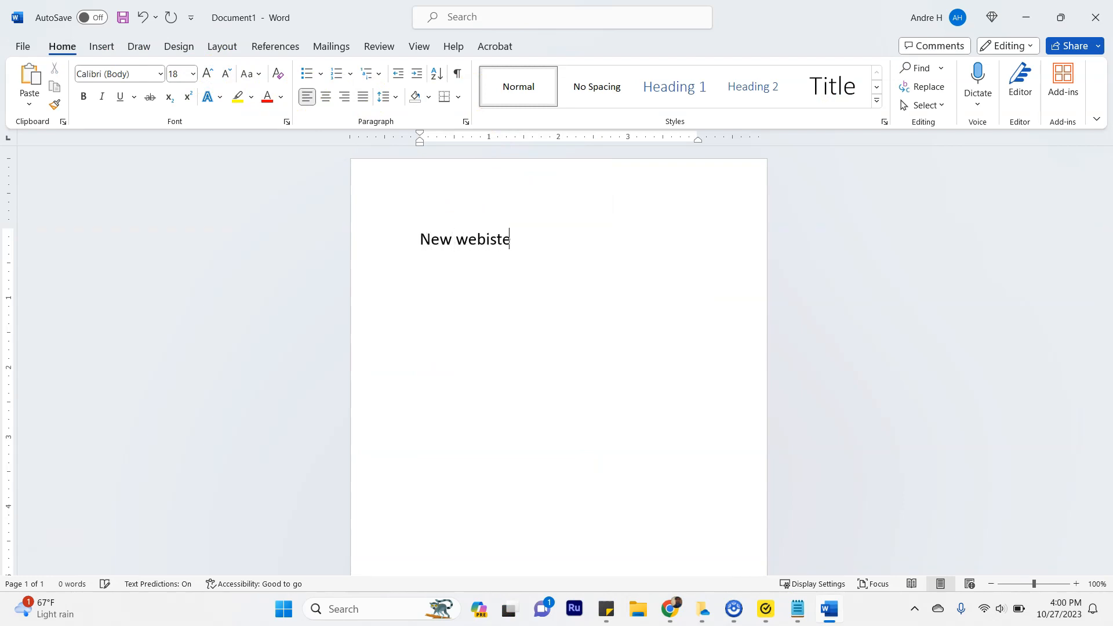
key("BackSpace")
key("BackSpace")
key("BackSpace")
key("BackSpace")
type("site")
key("Return")
type("1 month an")
type("d under")
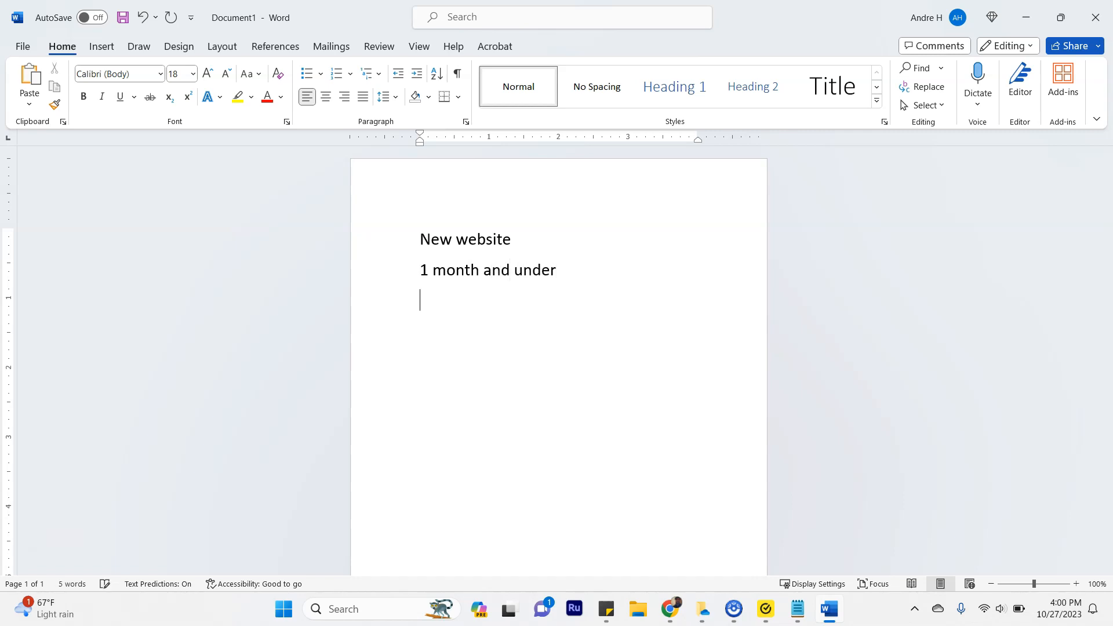
Add the line "Avg under 25 and QSR under 10" below "1 month and under".
type("Avg 0")
key("BackSpace")
type("under 25 and")
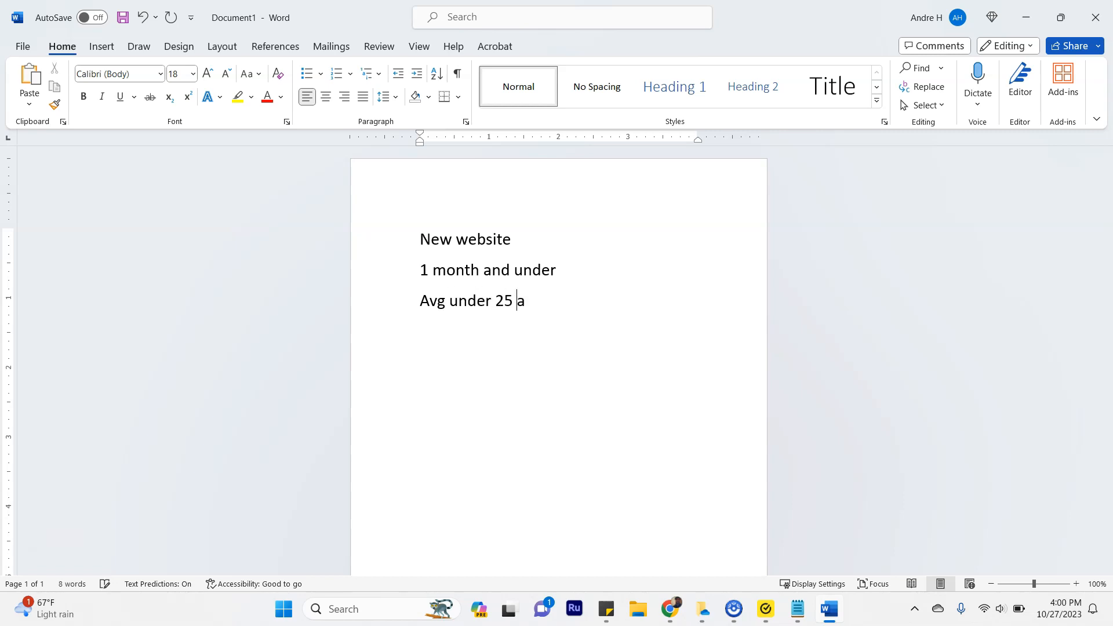
type(" QSR ")
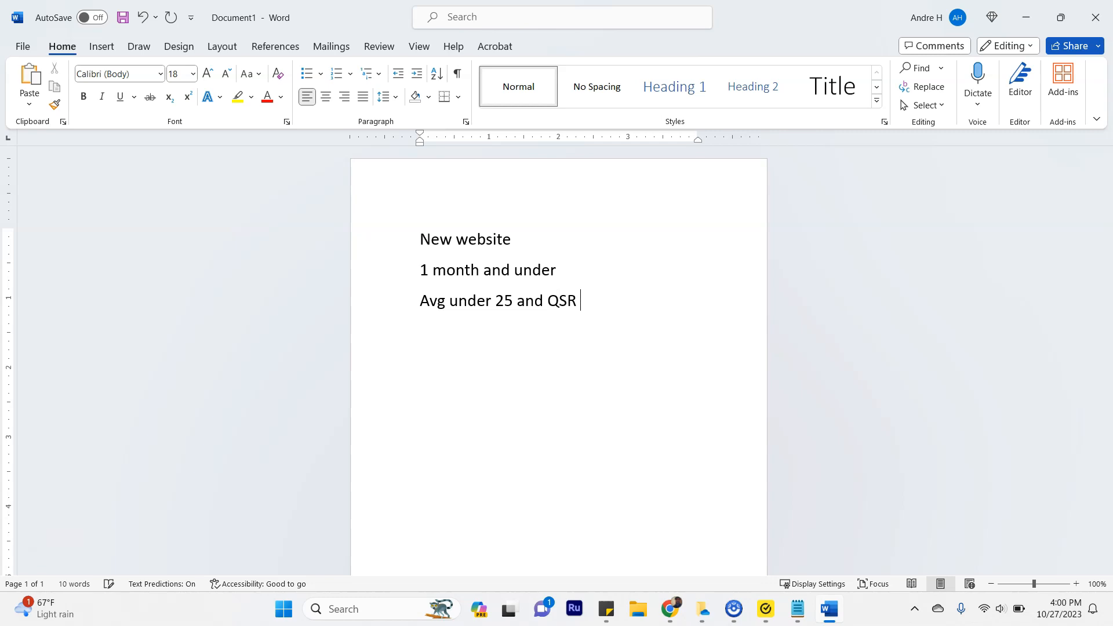
type("under 10")
After a blank line, add the entry "2 months older and under" with "AVG 25 and QSR 25" beneath it.
key("Return")
key("Return")
type("2 motn")
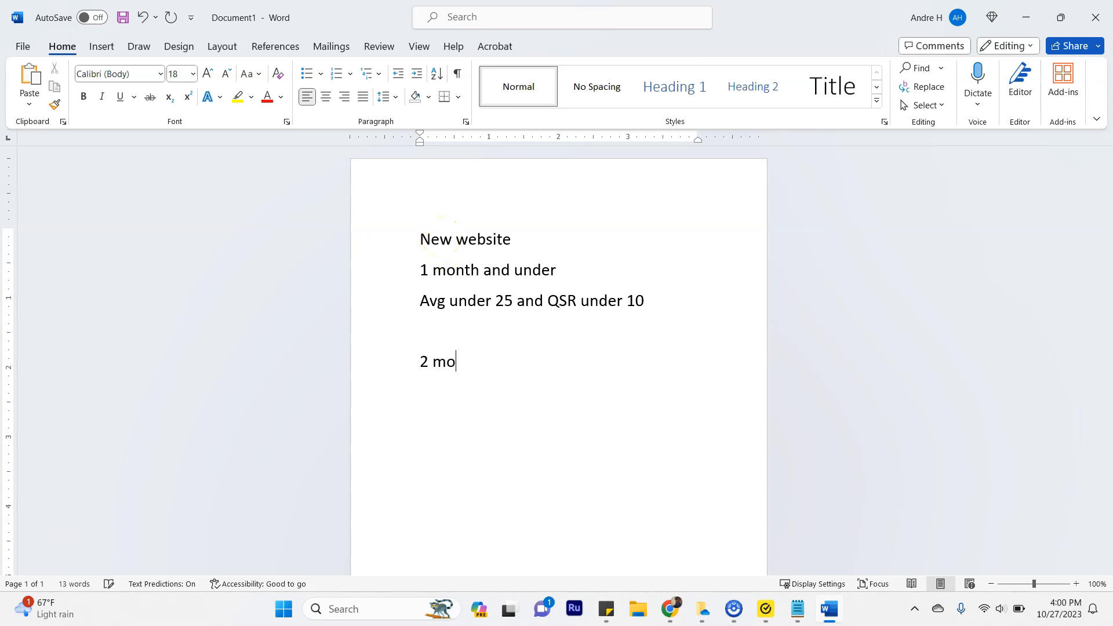
key("BackSpace")
key("BackSpace")
type("nts")
key("BackSpace")
type("gs")
key("BackSpace")
key("BackSpace")
key("BackSpace")
type("hs older and und")
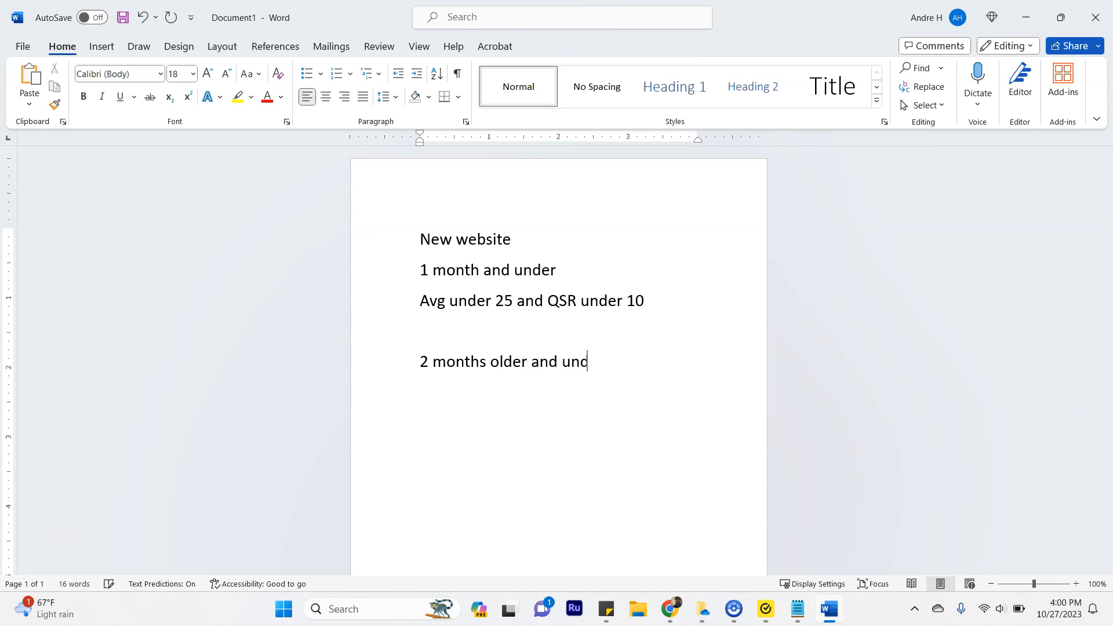
type("er AVG 25 and QSR 25  ")
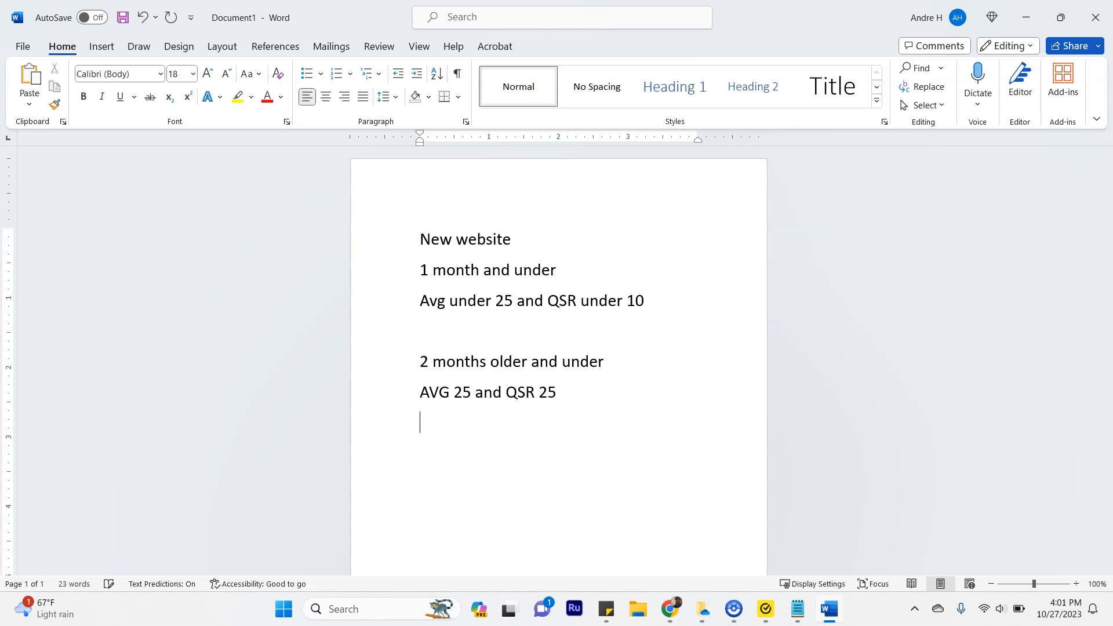
Add the line "3 months old" as the next website-age entry, leaving a blank line above it.
type("3 m")
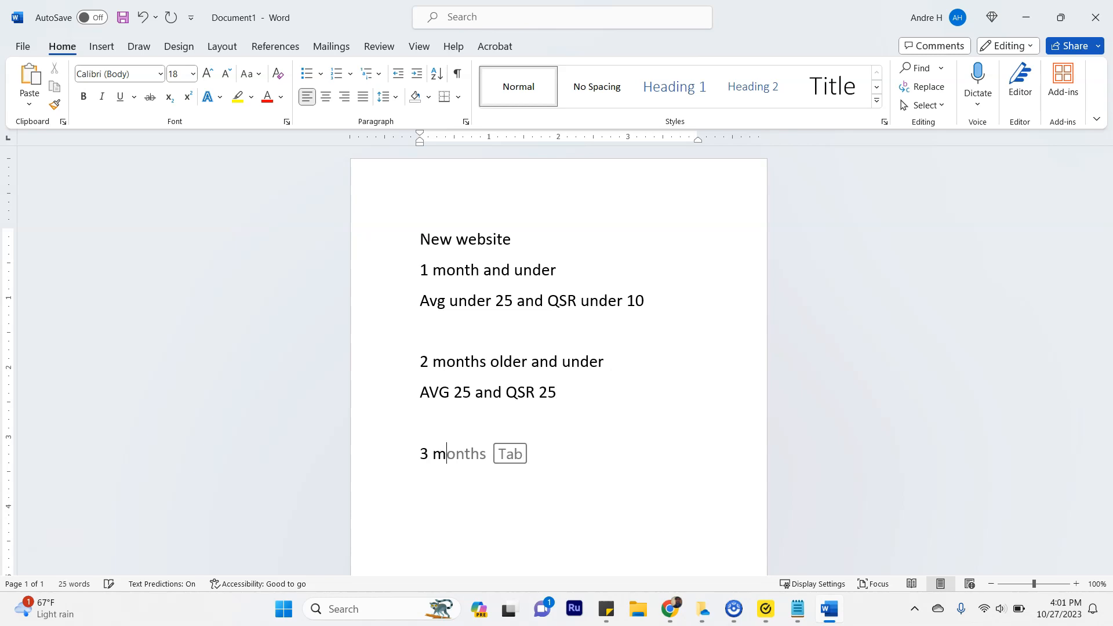
type("onths older and und")
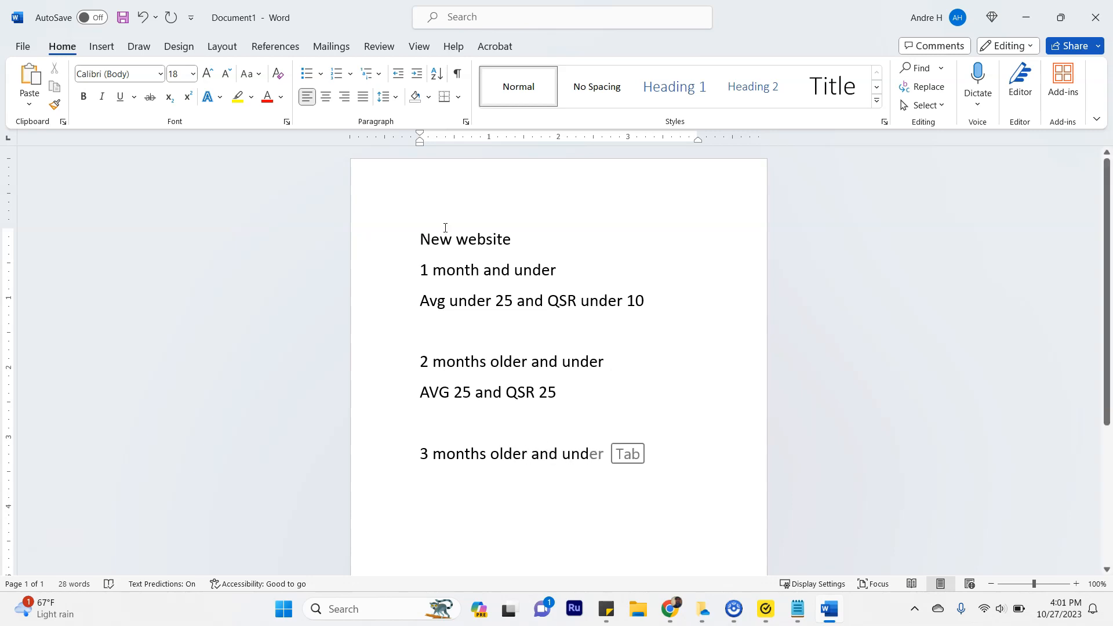
key("BackSpace")
key("BackSpace")
key("BackSpace")
key("BackSpace")
key("BackSpace")
key("BackSpace")
key("BackSpace")
key("BackSpace")
key("BackSpace")
key("BackSpace")
key("BackSpace")
type("d")
key("Return")
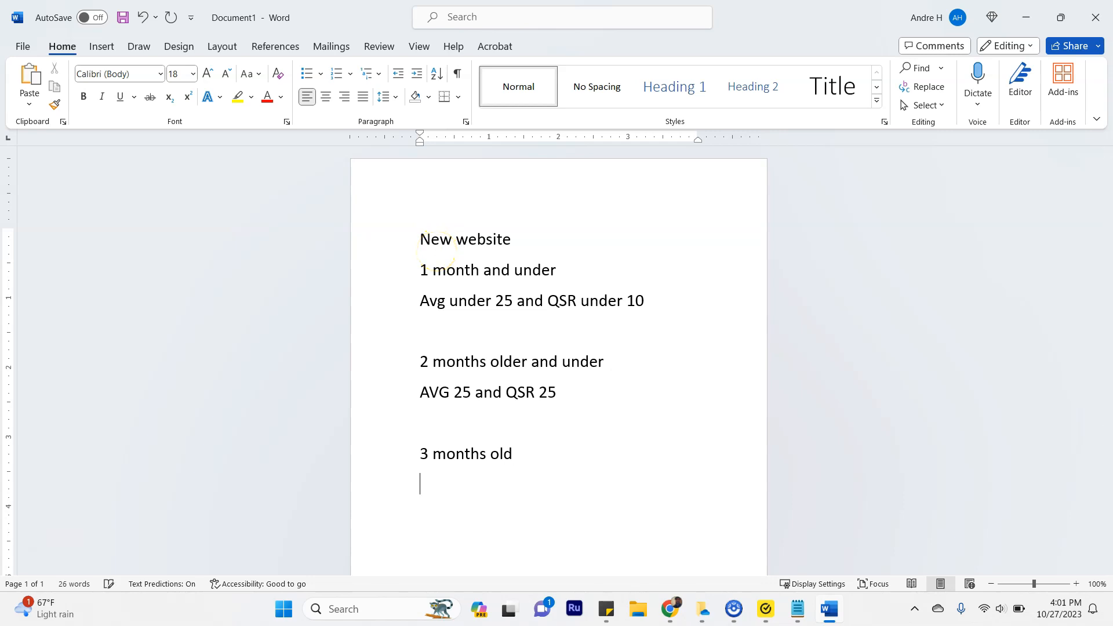
Write "AVG 50 QSR 25" below "3 months old".
type("a")
key("BackSpace")
type("AVG 50 QSR 25")
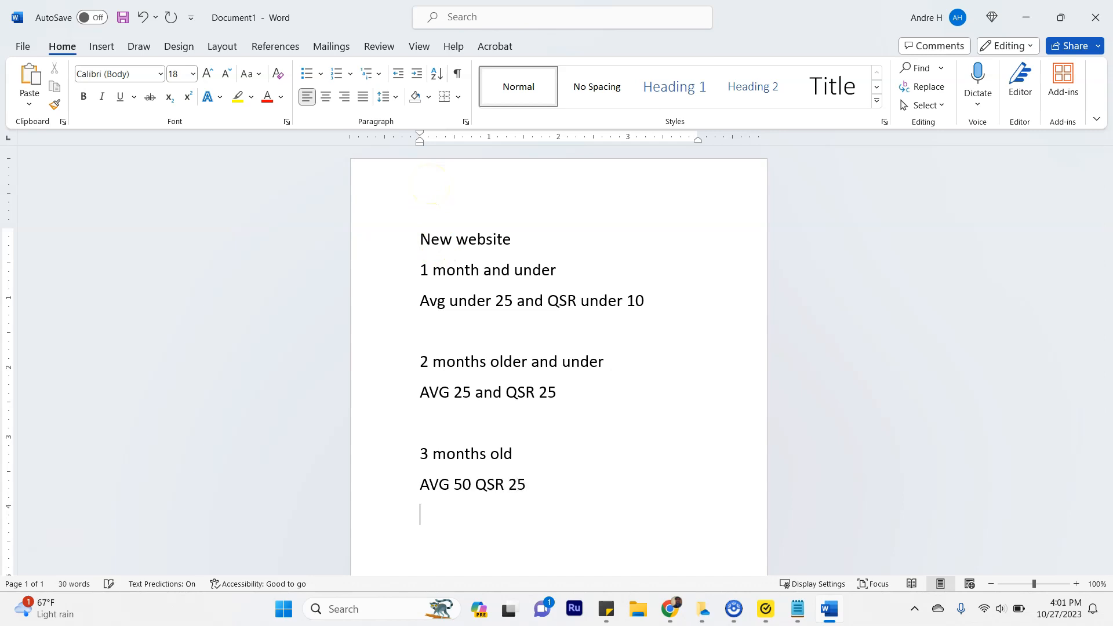
After a blank line, add the entry "4 months old" with "AVG 75 and QSR 50" beneath it.
key("Return")
type("4 months old")
key("Return")
type("AVG 75 ")
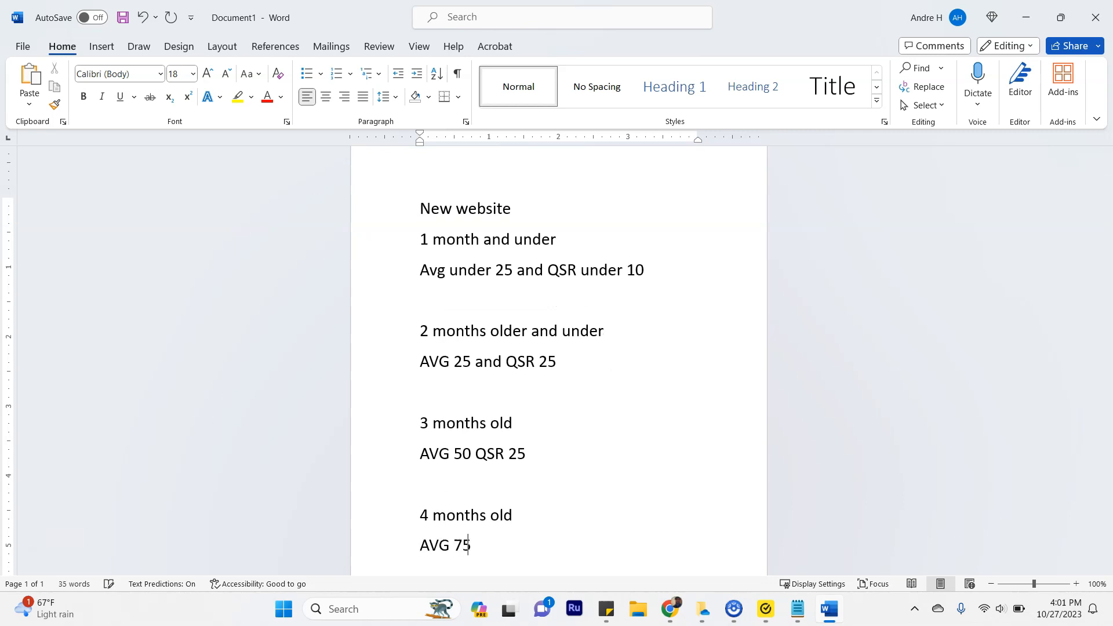
type("and ")
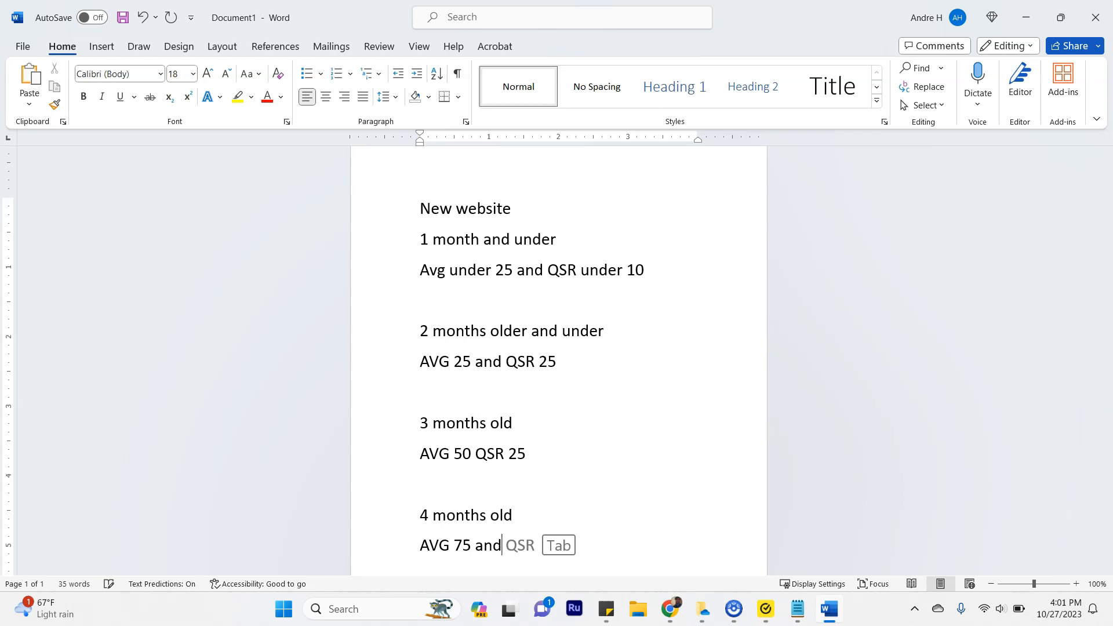
type("Q")
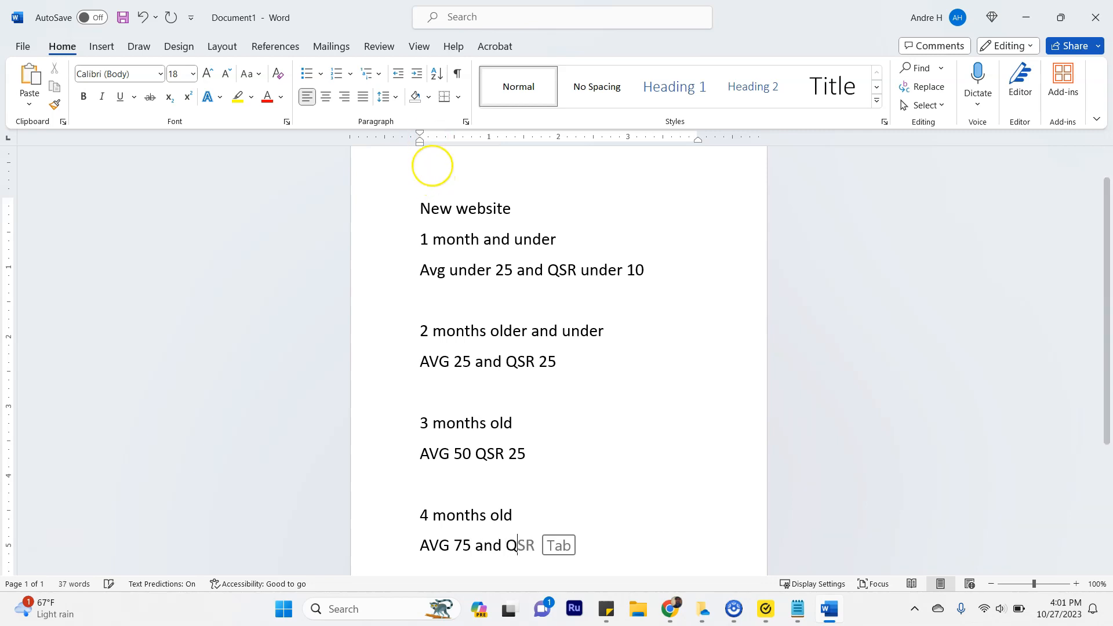
type("SR 5")
key("Return")
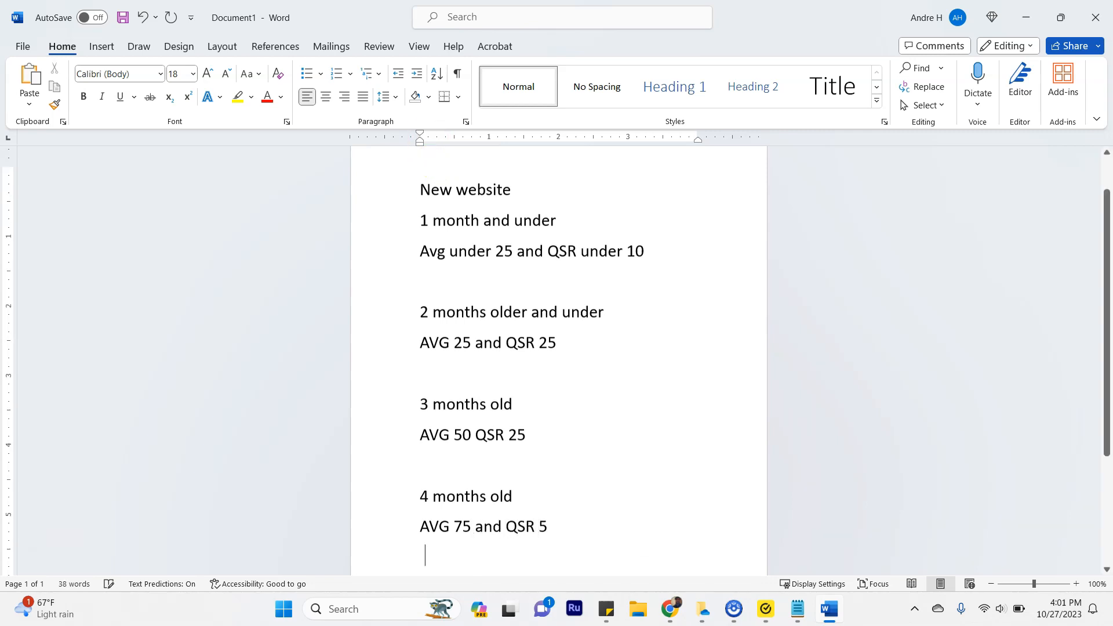
key("BackSpace")
type("0")
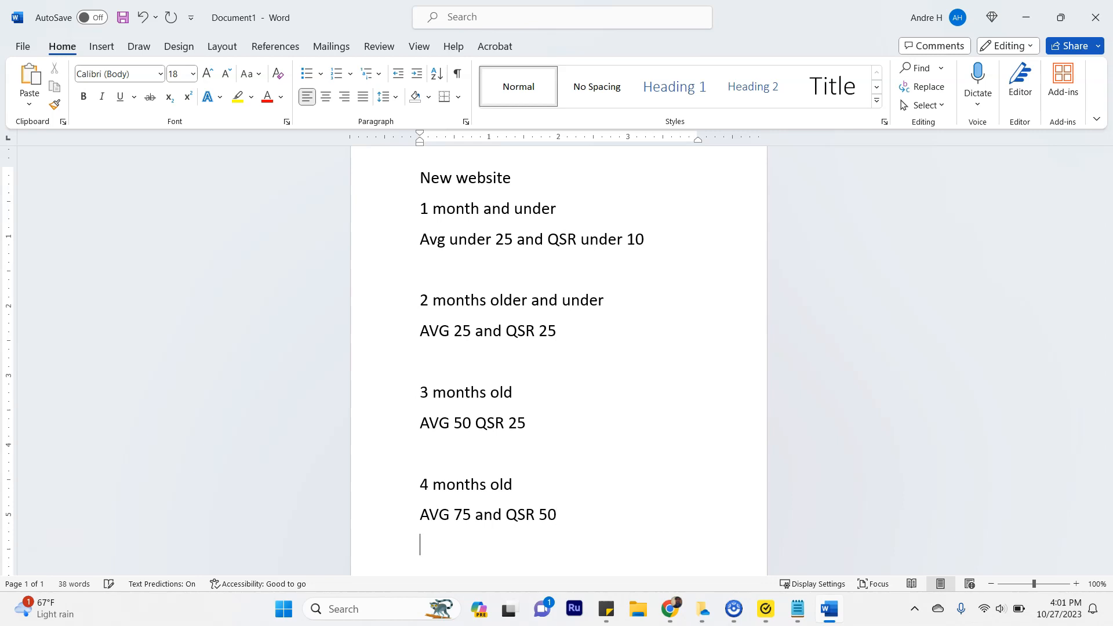
Leave a blank line and add "5 months old" as the next website-age entry.
key("Return")
key("Return")
type("5 months")
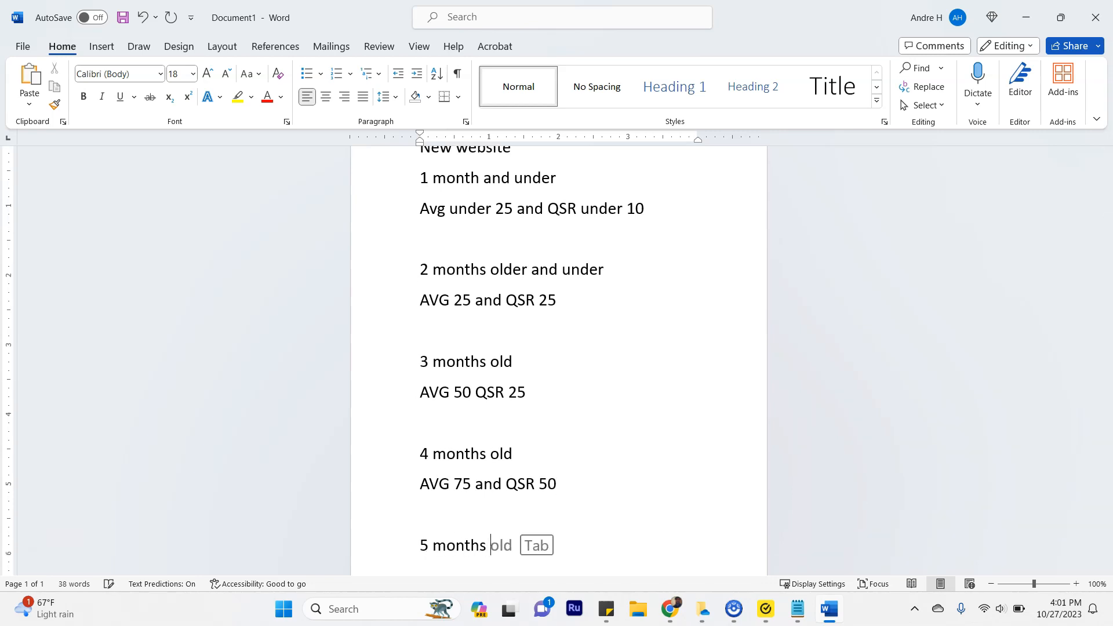
key("Tab")
key("Return")
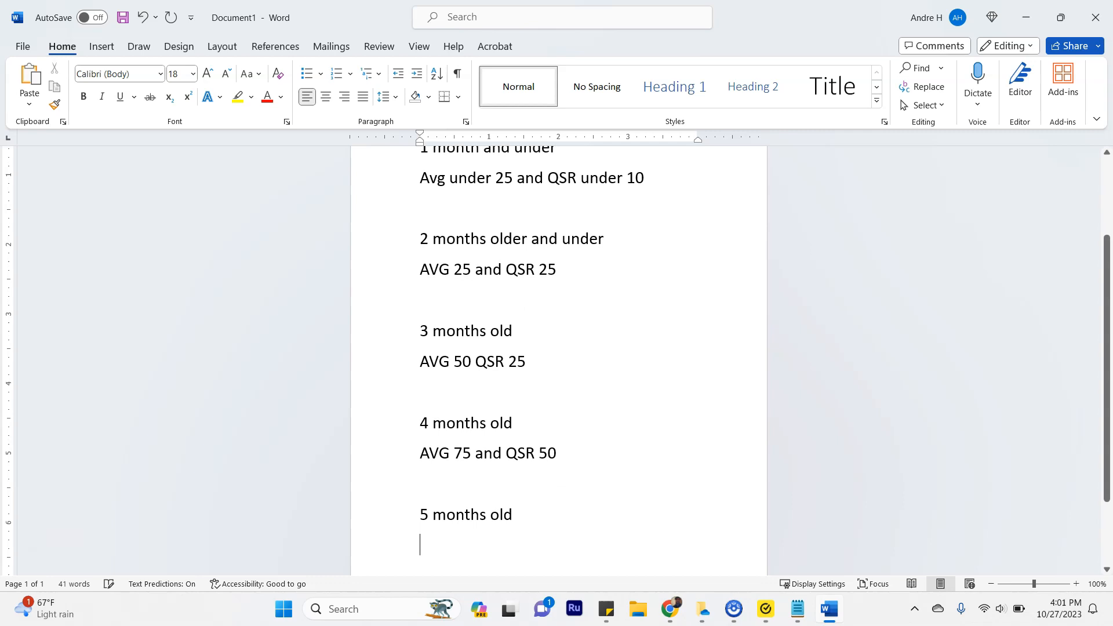
left_click(432, 150)
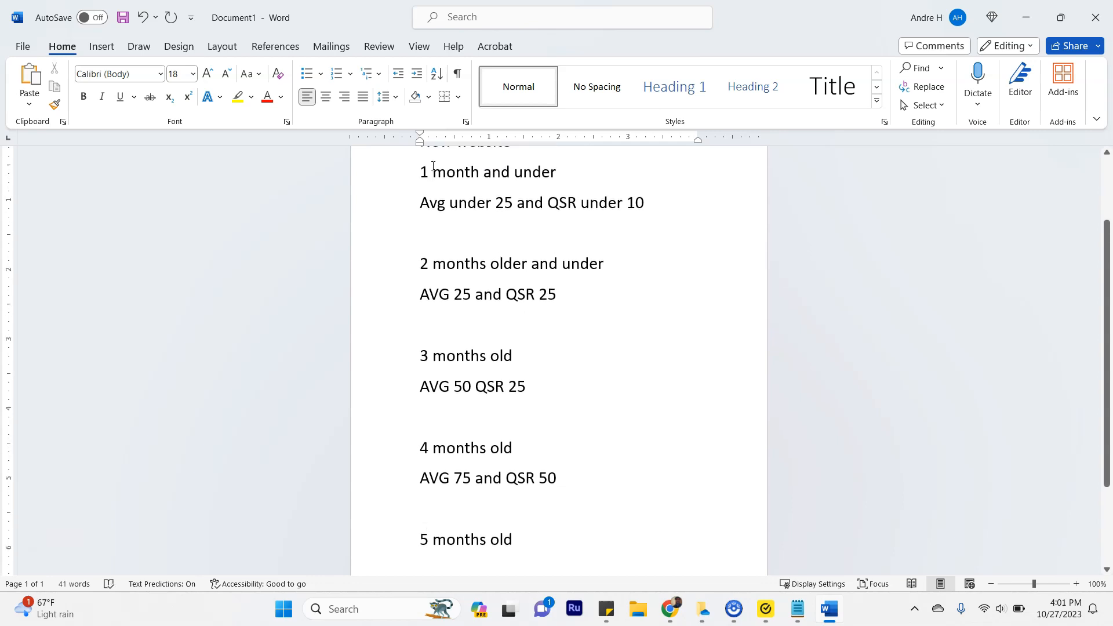
type("AV")
key("BackSpace")
key("BackSpace")
Write "AVG 100 and QSR 75" on the line below "5 months old".
left_click(541, 534)
key("Return")
type("AVG 100 and ")
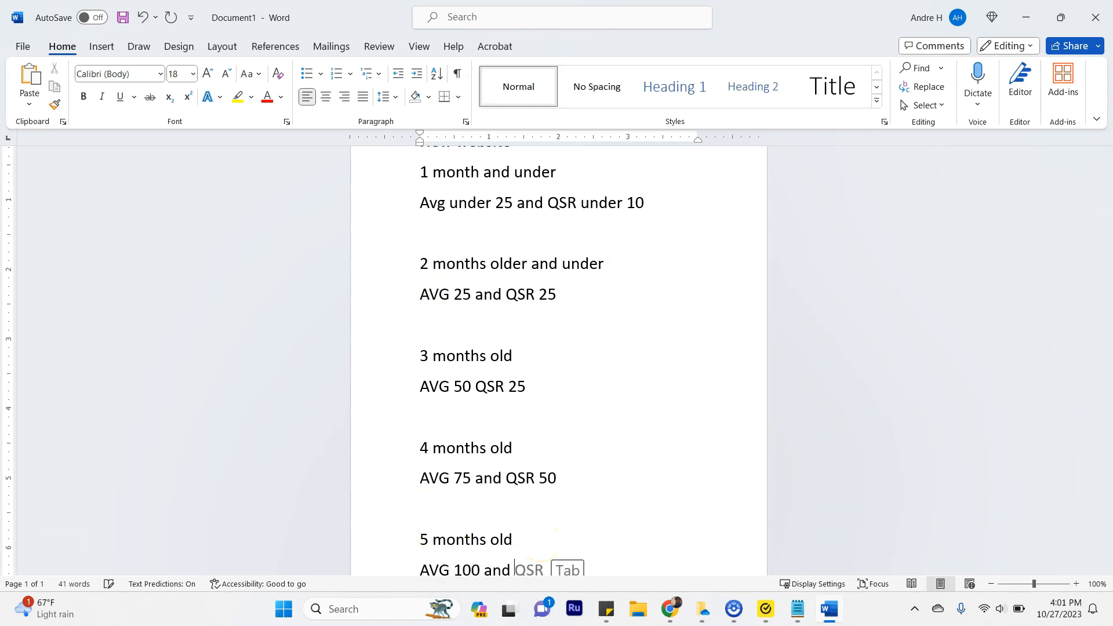
type("QSR 75")
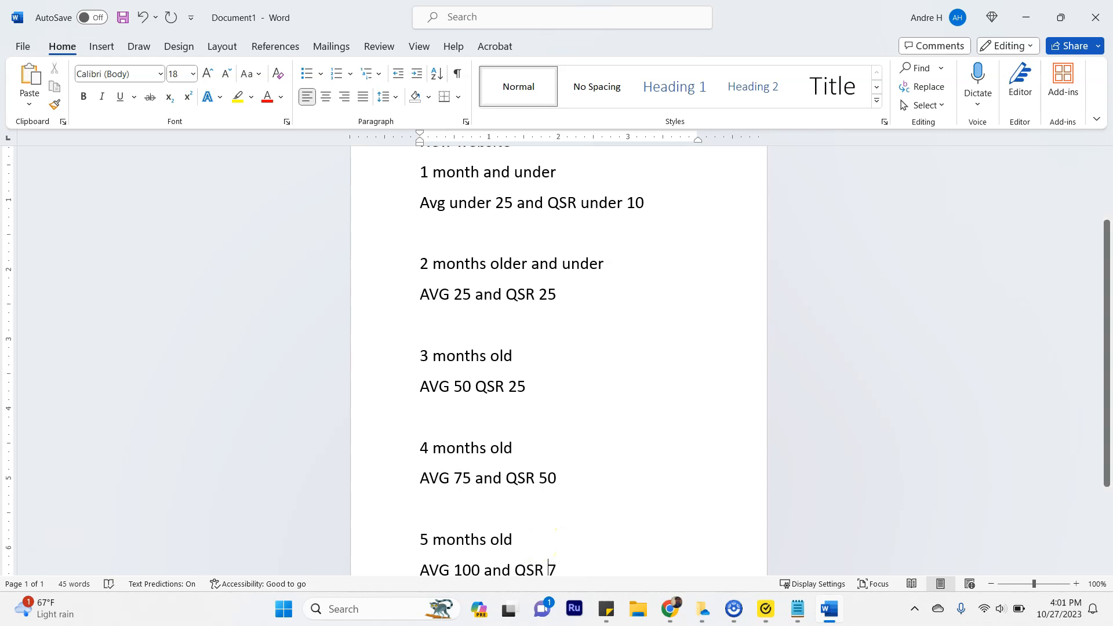
After a blank line, add the entry "6 months and older" with "AVG 100 and QSR 100" on the line beneath it.
key("Return")
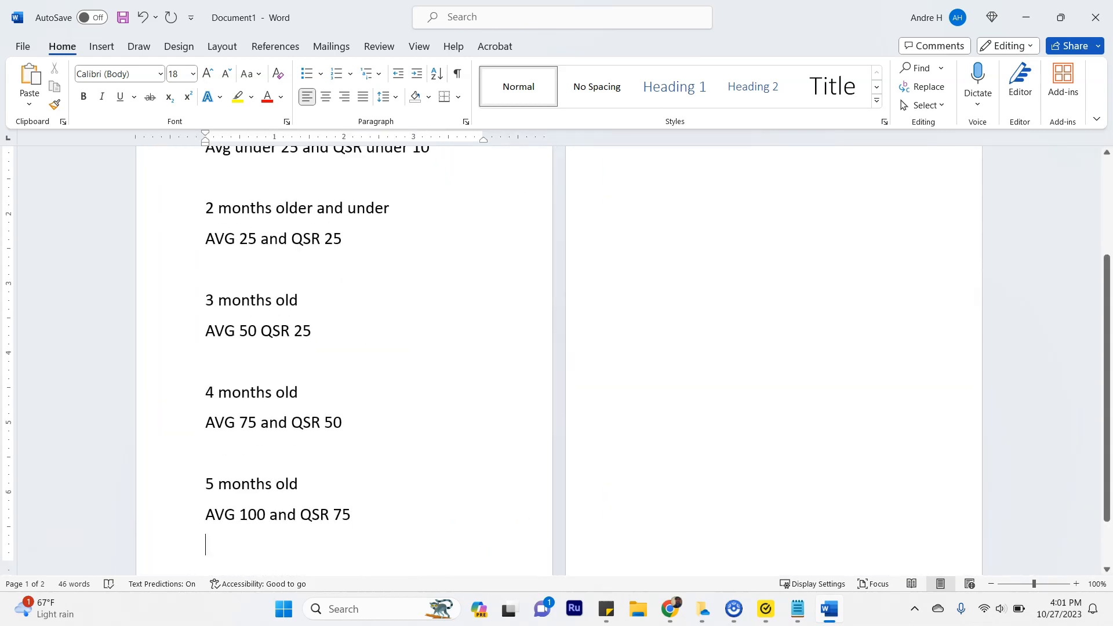
key("Return")
type("6 mongs")
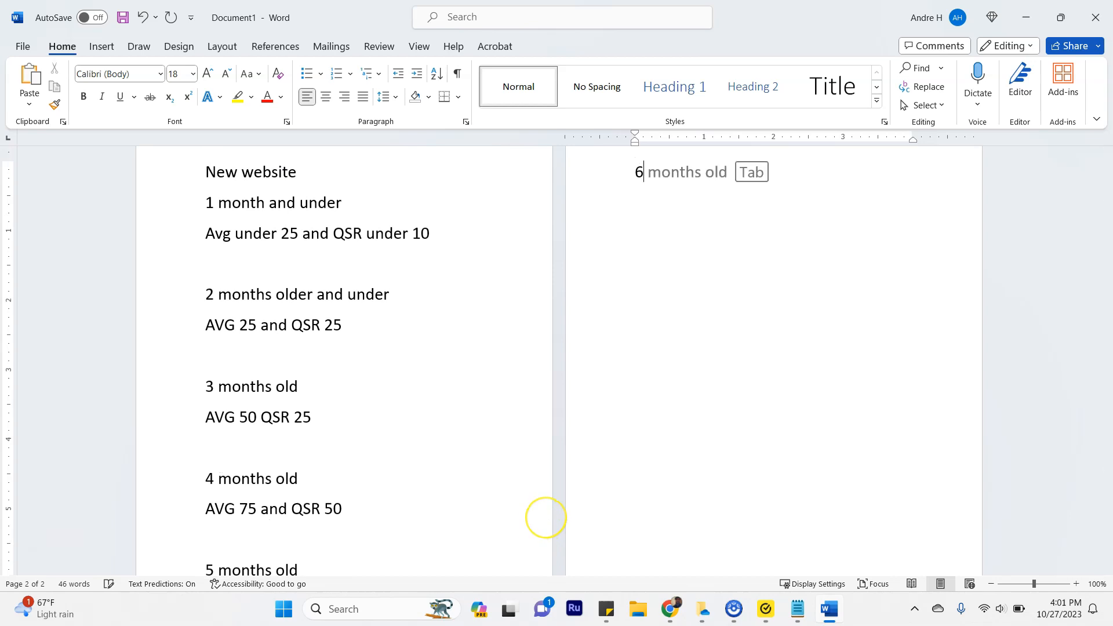
key("BackSpace")
key("BackSpace")
type("ths and olde")
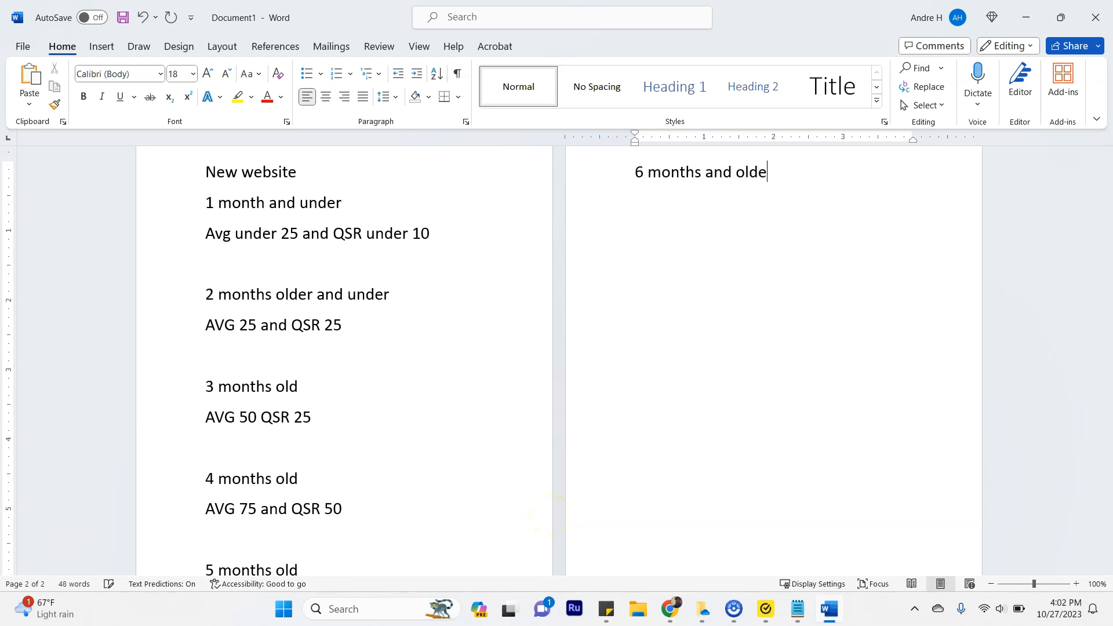
type("r AVG 10")
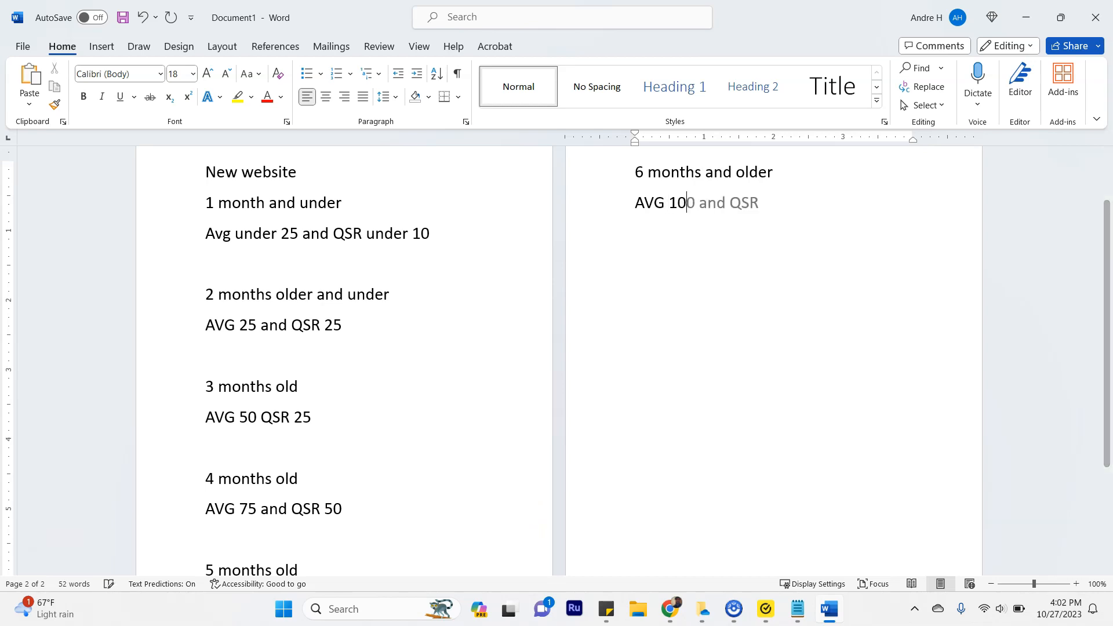
type("0 and QS")
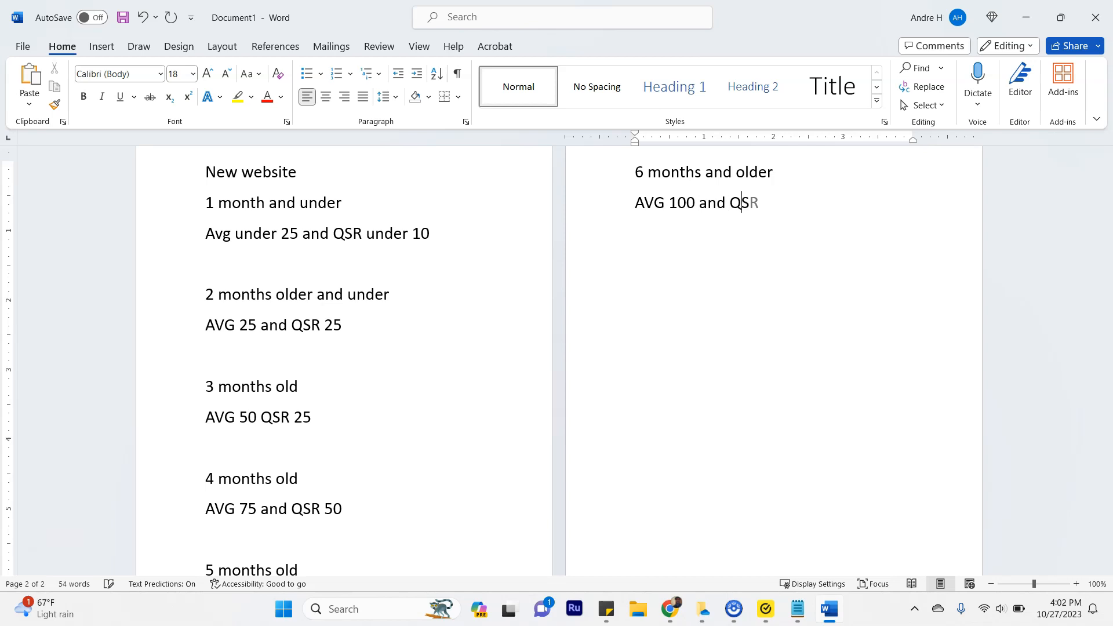
type("R 100")
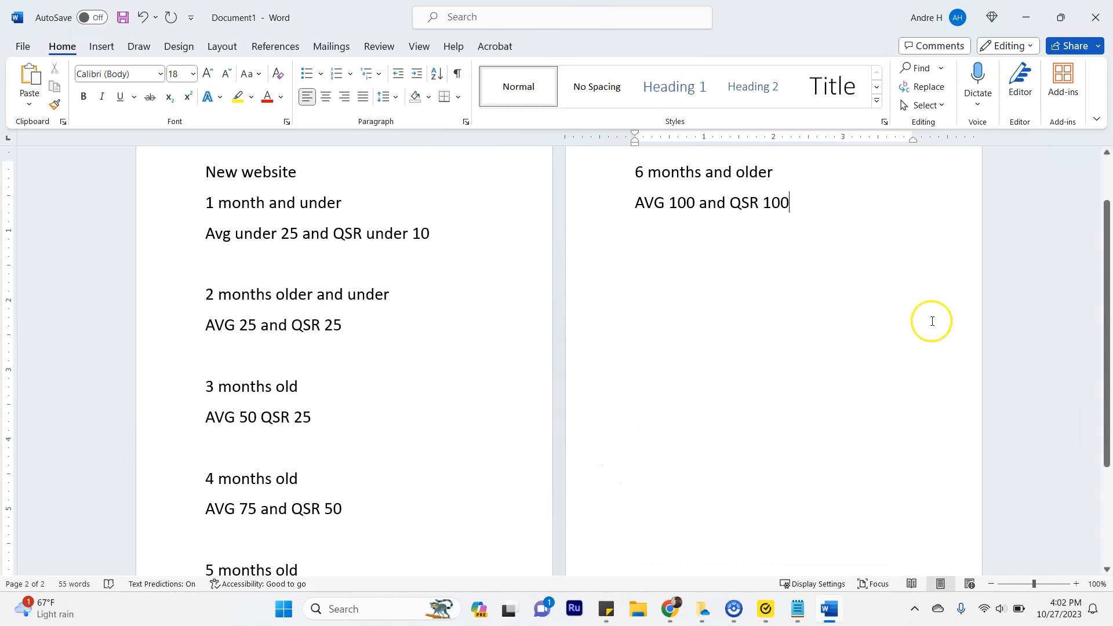
Glance at the Jaaxy results, then return to Word and review the website-age targets through the 5-month entry.
left_click(1036, 26)
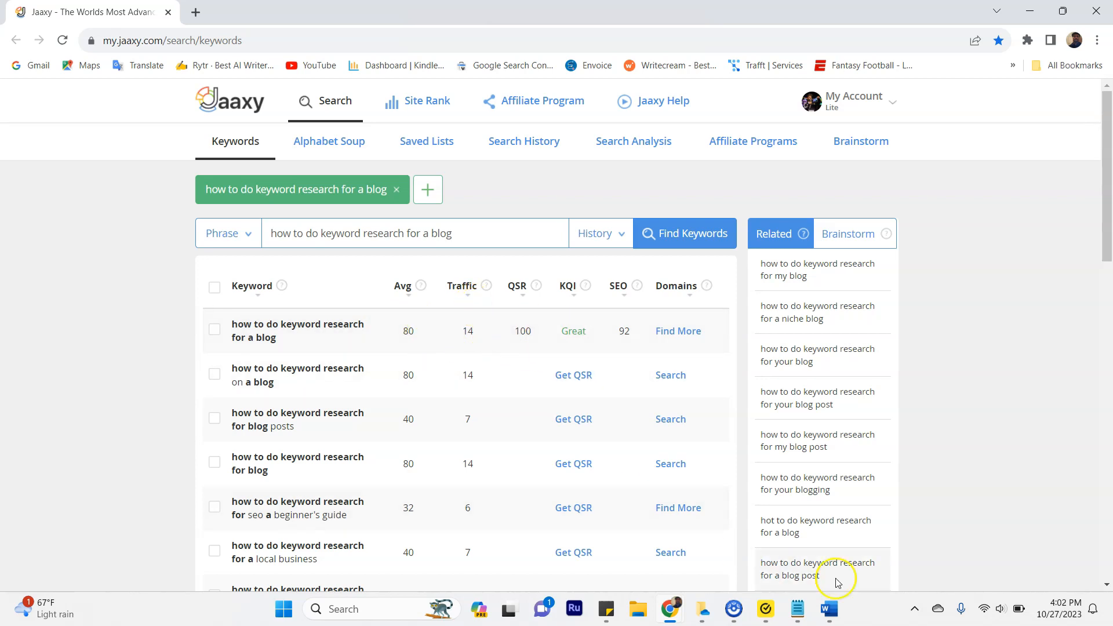
left_click(829, 608)
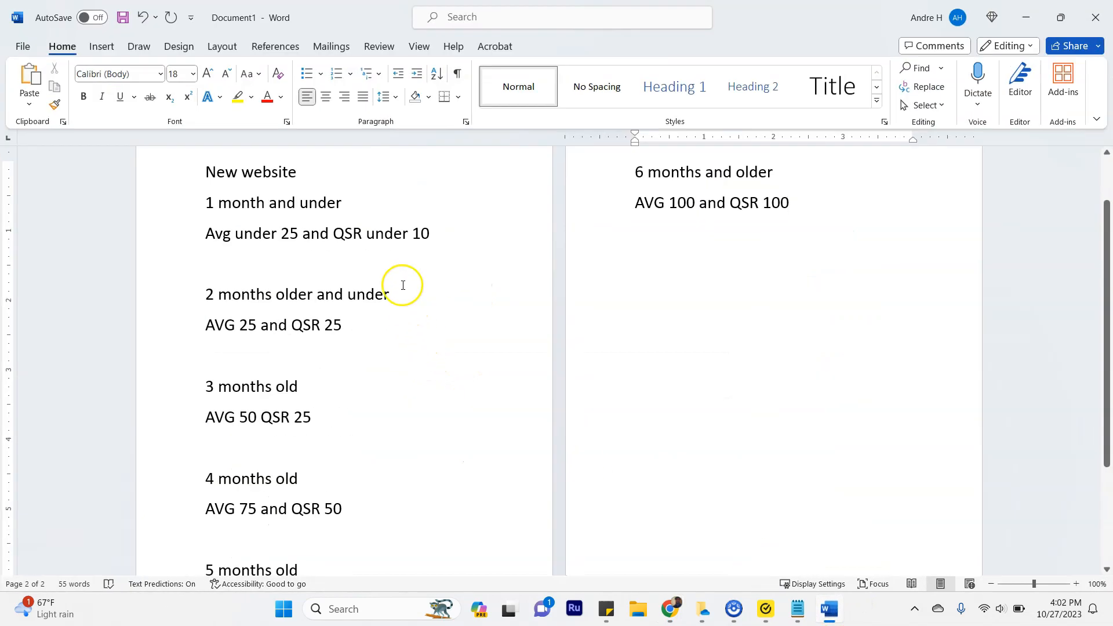
scroll(272, 440, "down", 2)
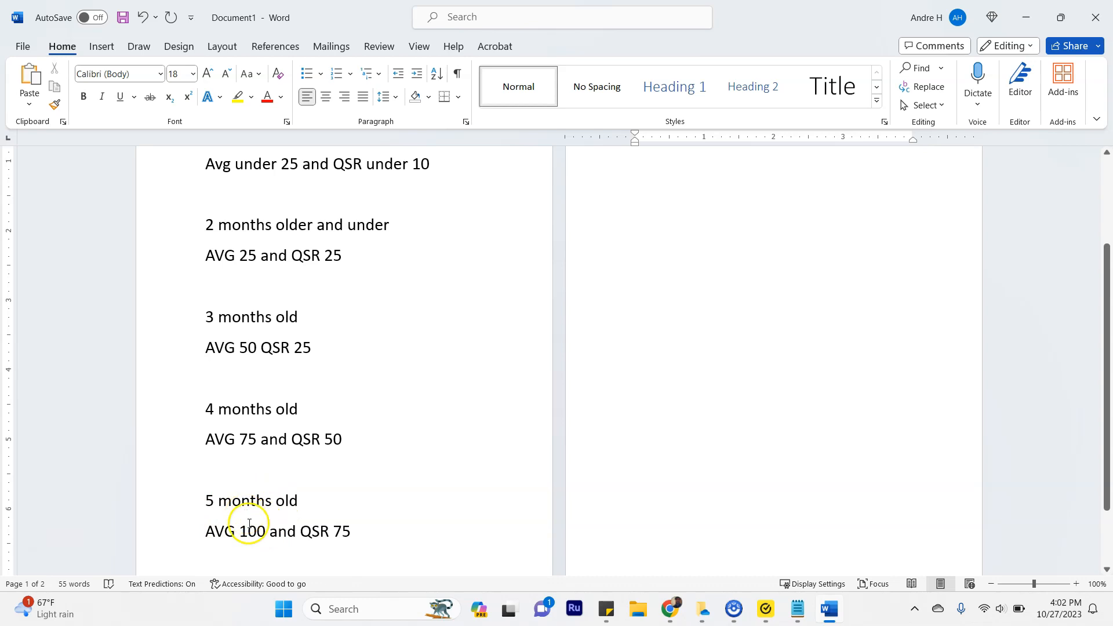
Switch to Jaaxy in Chrome and get the QSR for the keyword "how to do keyword research for a article".
left_click(669, 608)
left_click(796, 550)
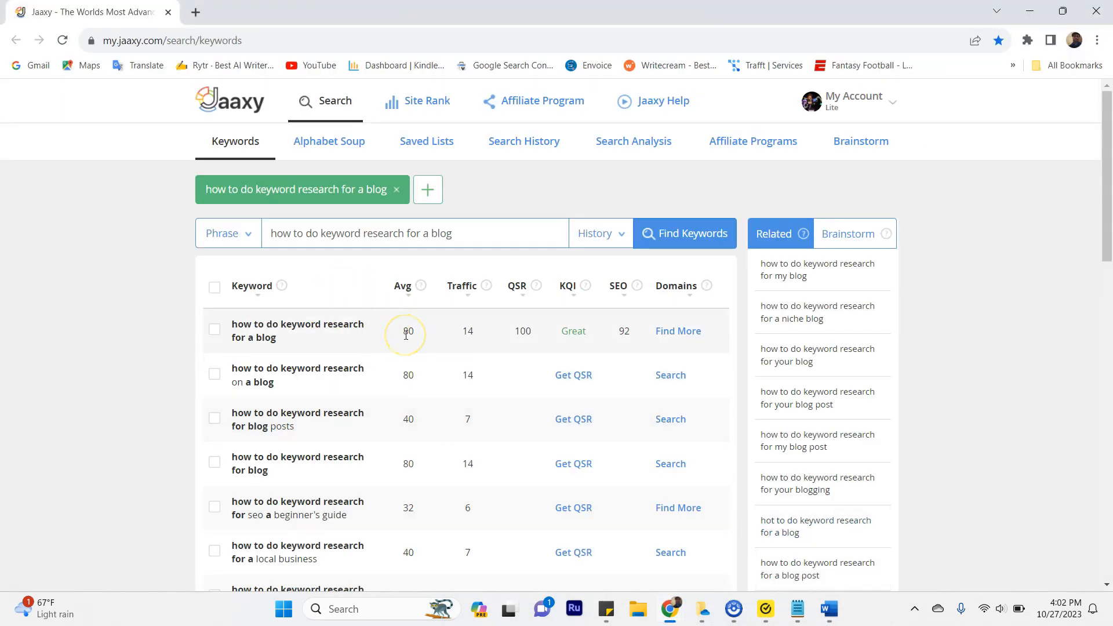
scroll(406, 335, "down", 5)
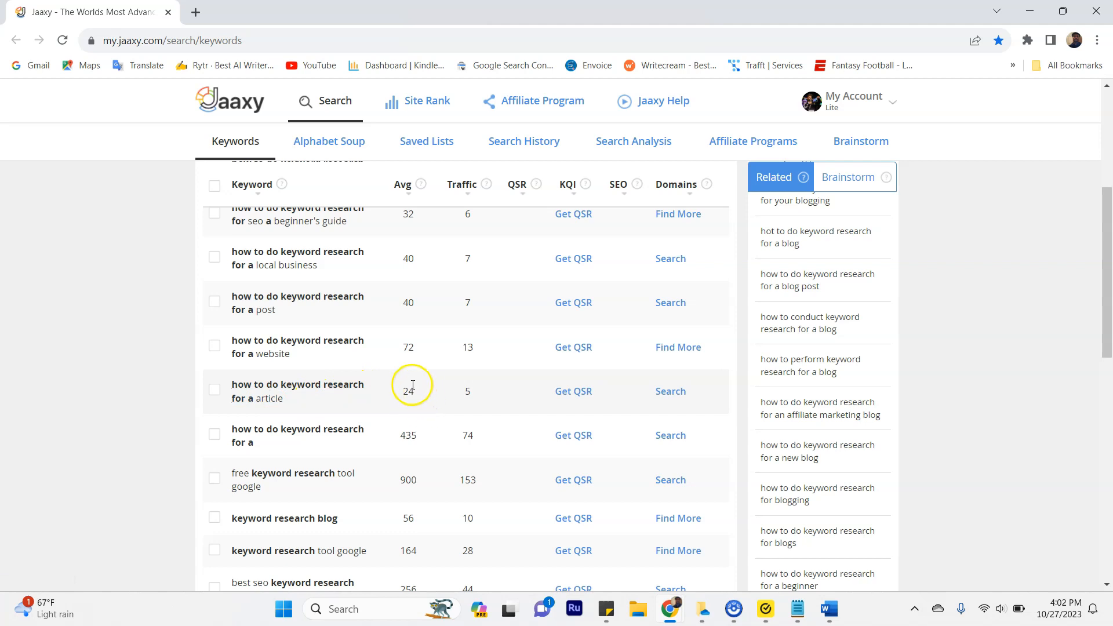
left_click(556, 393)
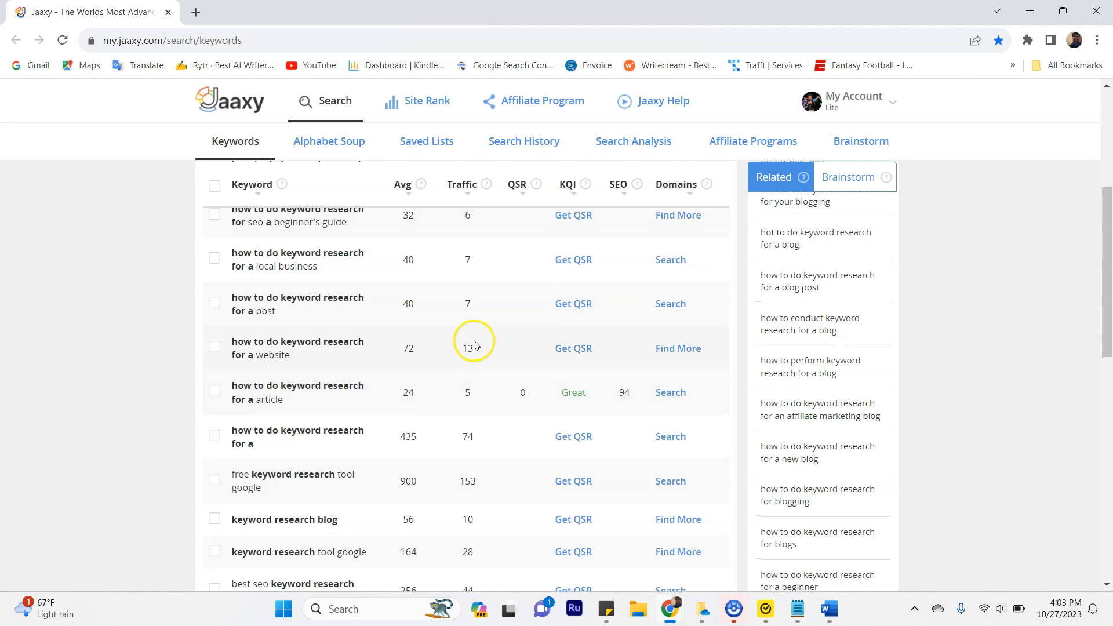
Compare the Avg, Traffic and QSR of "how to do keyword research for a blog" with those of "how to do keyword research for a article".
scroll(441, 278, "up", 4)
scroll(435, 261, "down", 3)
scroll(422, 427, "down", 1)
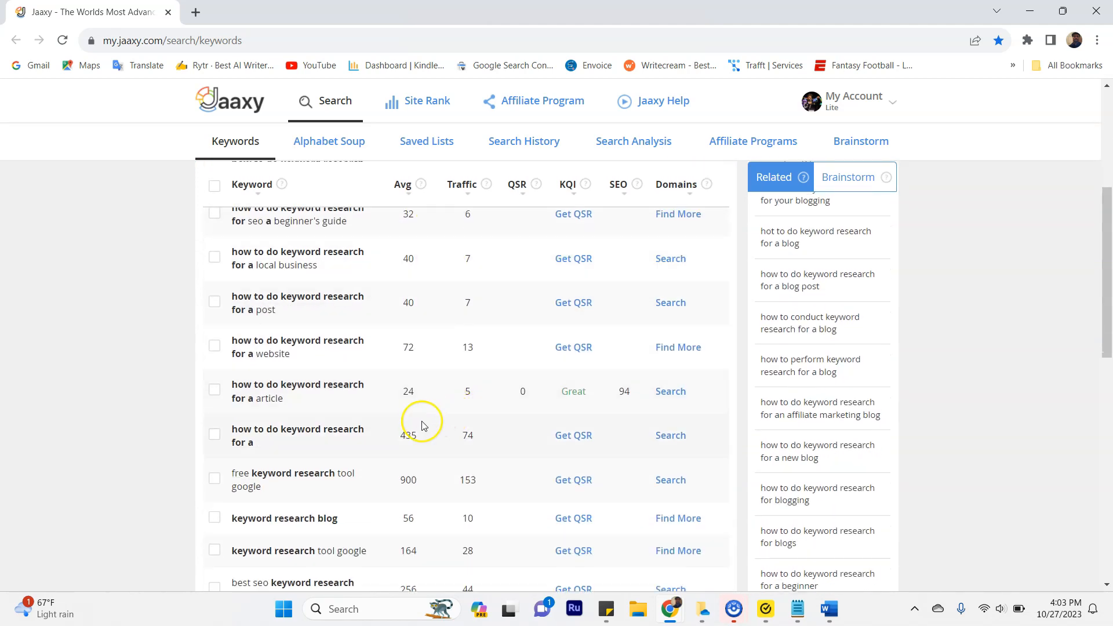
scroll(440, 432, "up", 5)
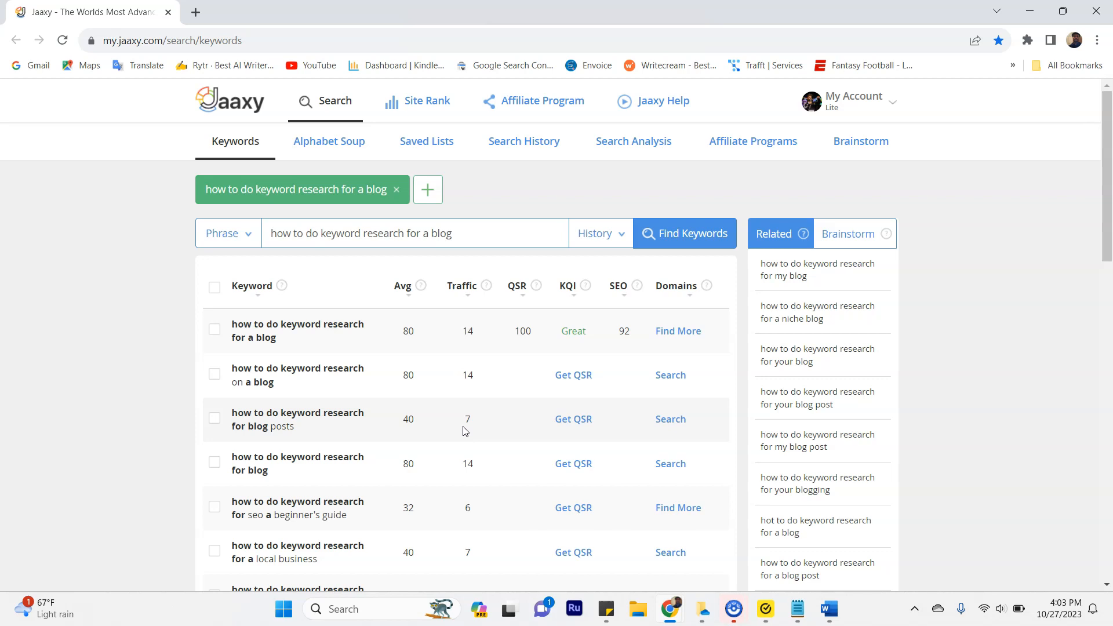
scroll(464, 431, "down", 4)
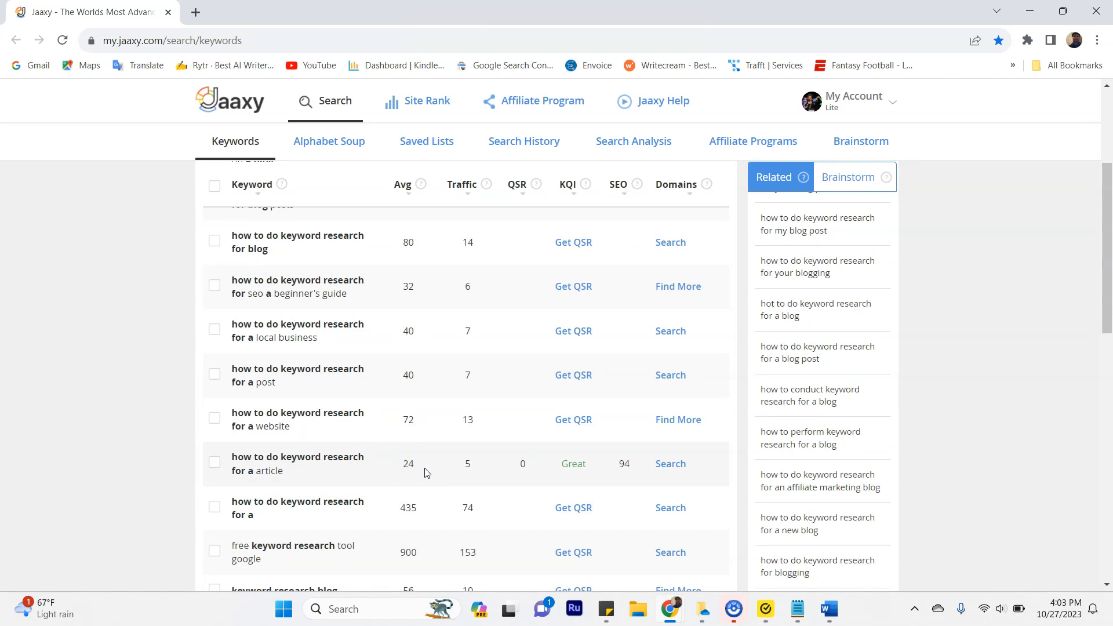
scroll(424, 473, "up", 4)
left_click(481, 337)
Run a new keyword search on "how to do keyword research for a article" from the results and get its QSR.
scroll(481, 336, "down", 4)
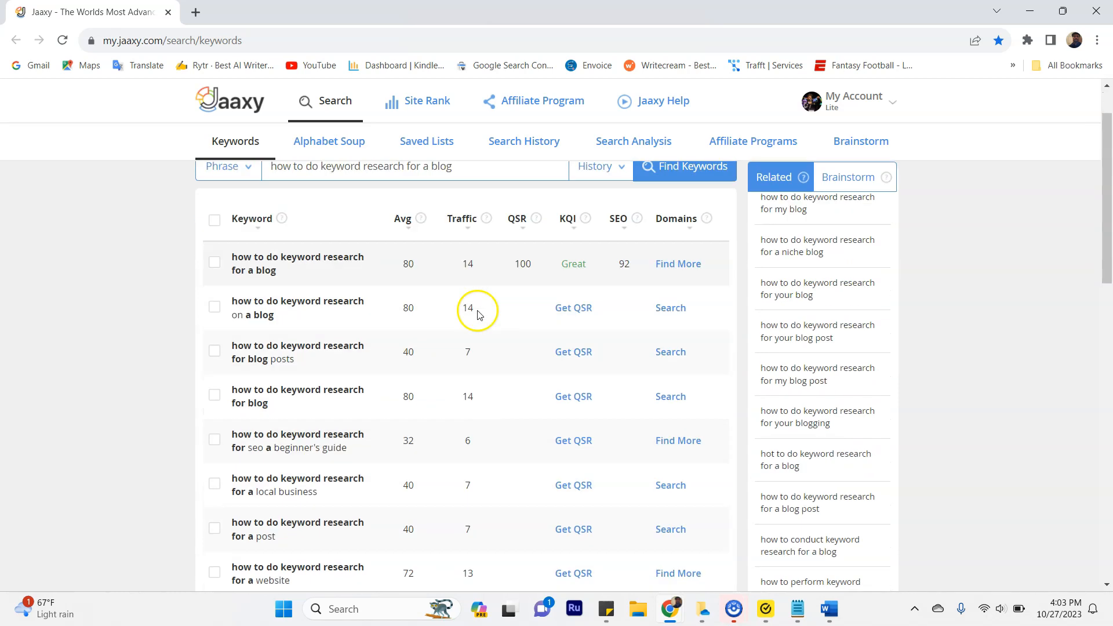
left_click(256, 460)
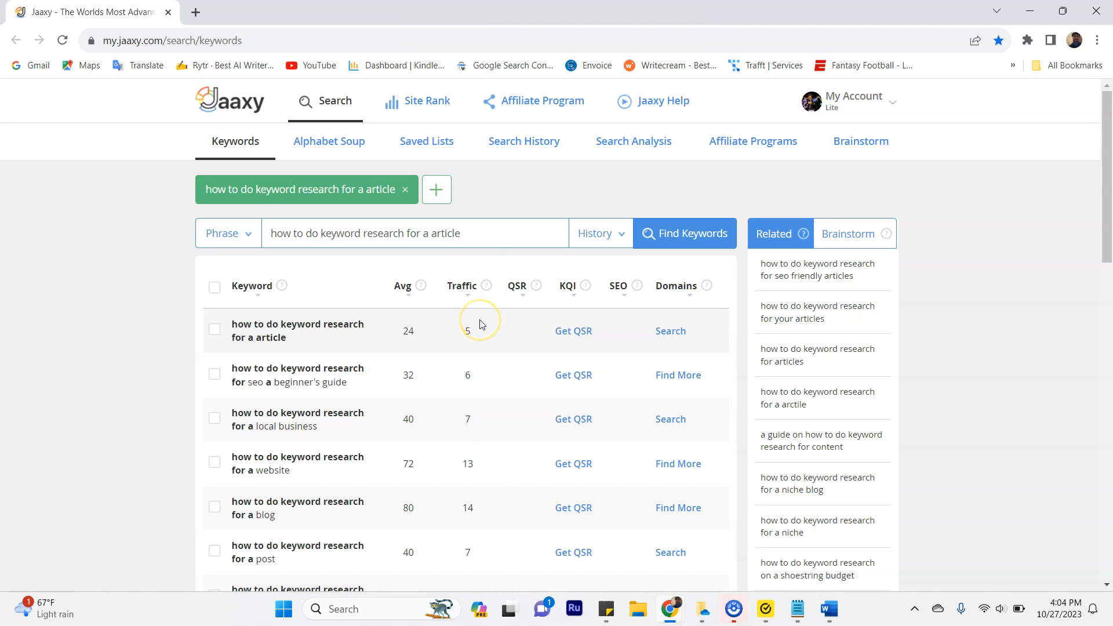
left_click(561, 332)
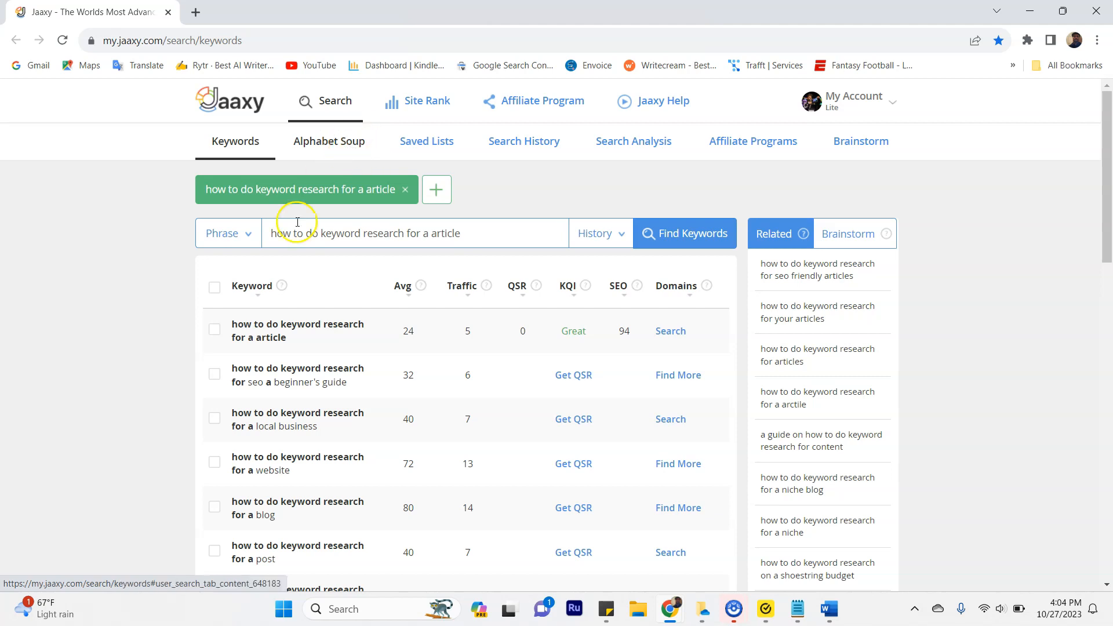
mouse_move(703, 289)
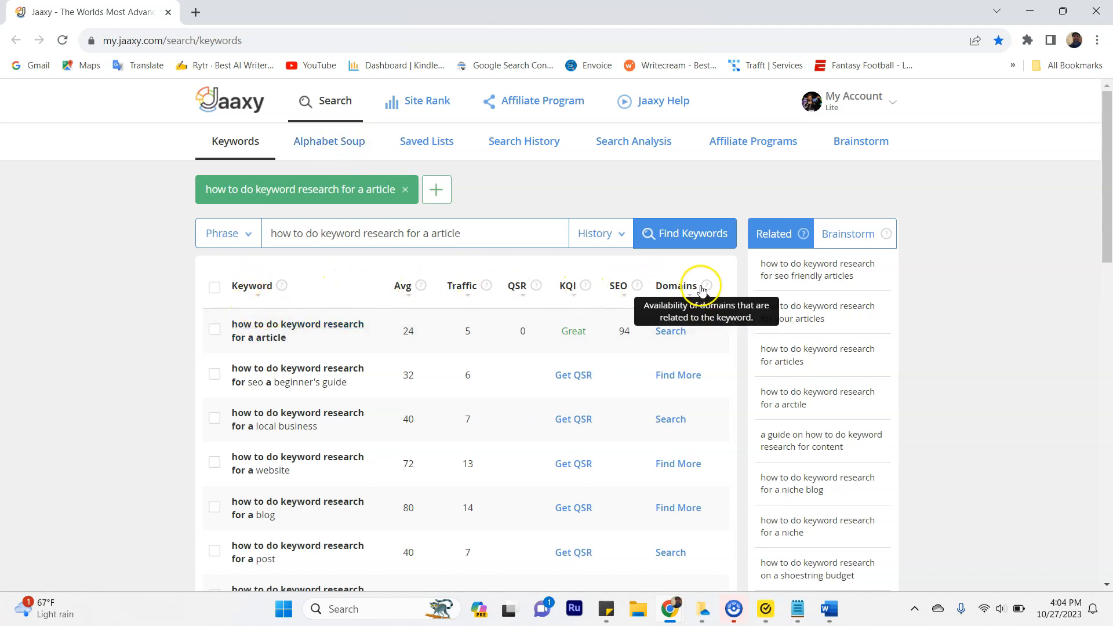
Copy the keyword "how to do keyword research for a article" and run an Alphabet Soup search on it.
left_click(341, 142)
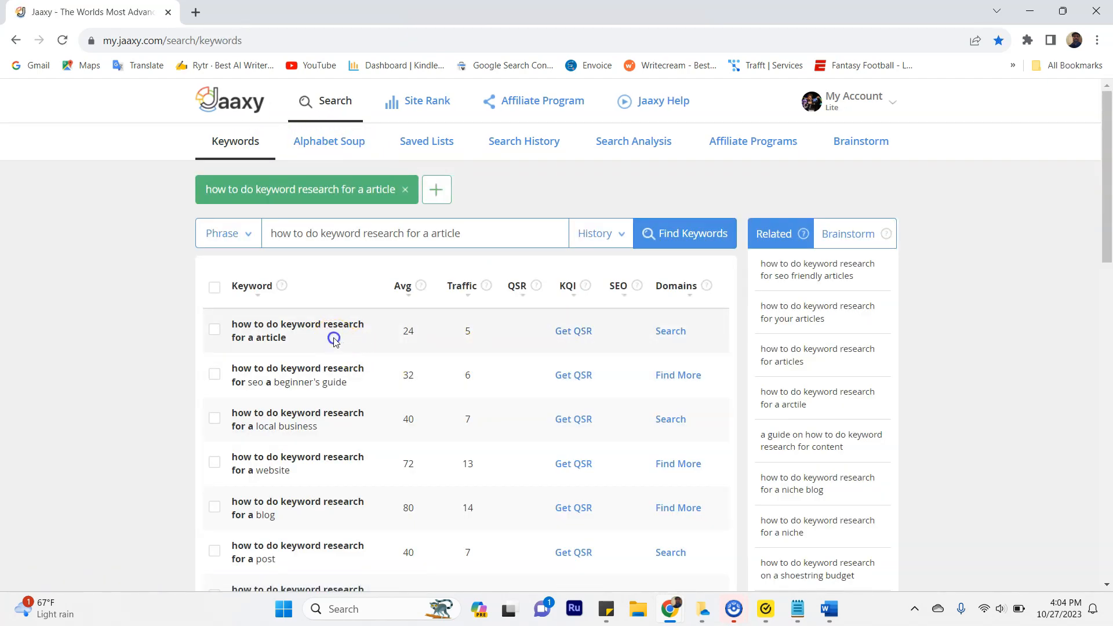
left_click_drag(333, 341, 254, 333)
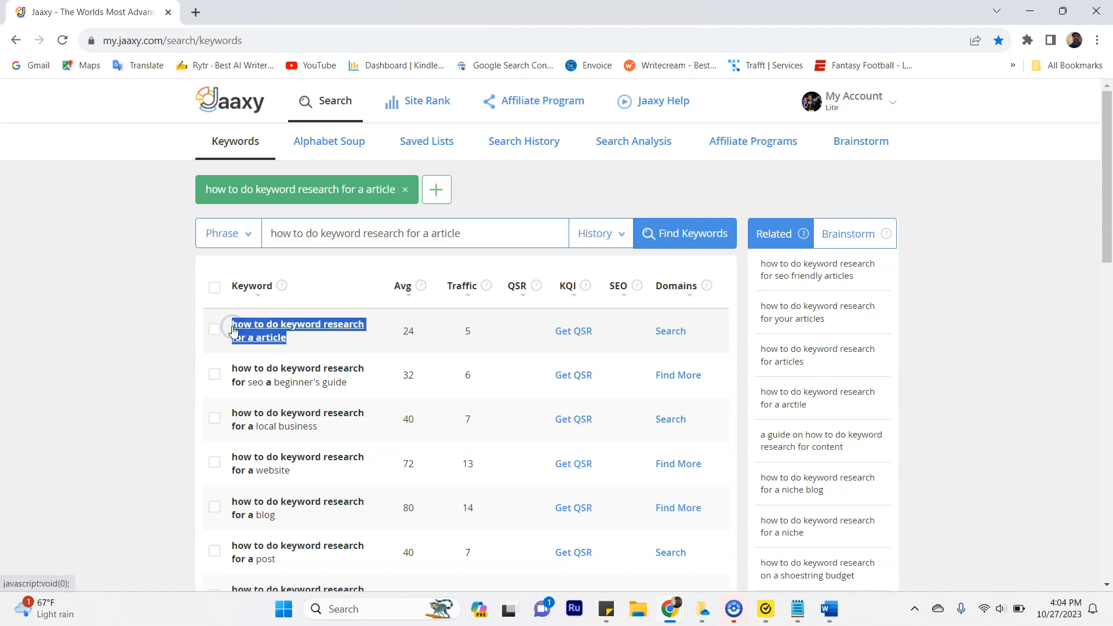
left_click(350, 147)
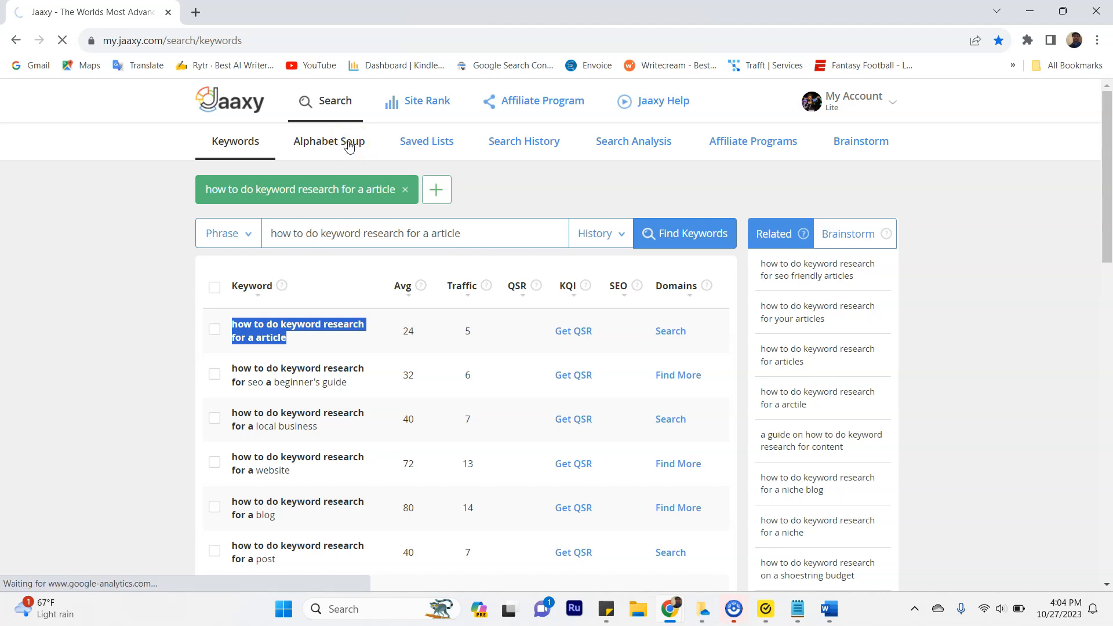
left_click(334, 182)
type("how to do keyword research for a article")
left_click(698, 191)
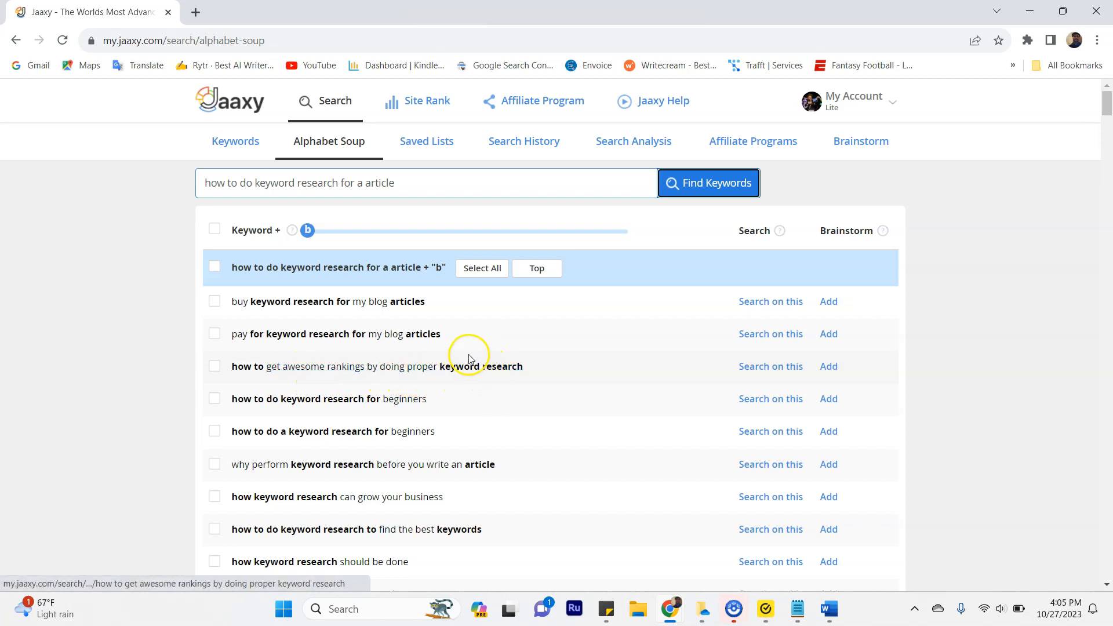
Open the keyword search for "how to get awesome rankings by doing proper keyword research" in a new browser tab and switch to it.
scroll(469, 359, "down", 4)
scroll(469, 360, "up", 4)
left_click(461, 372)
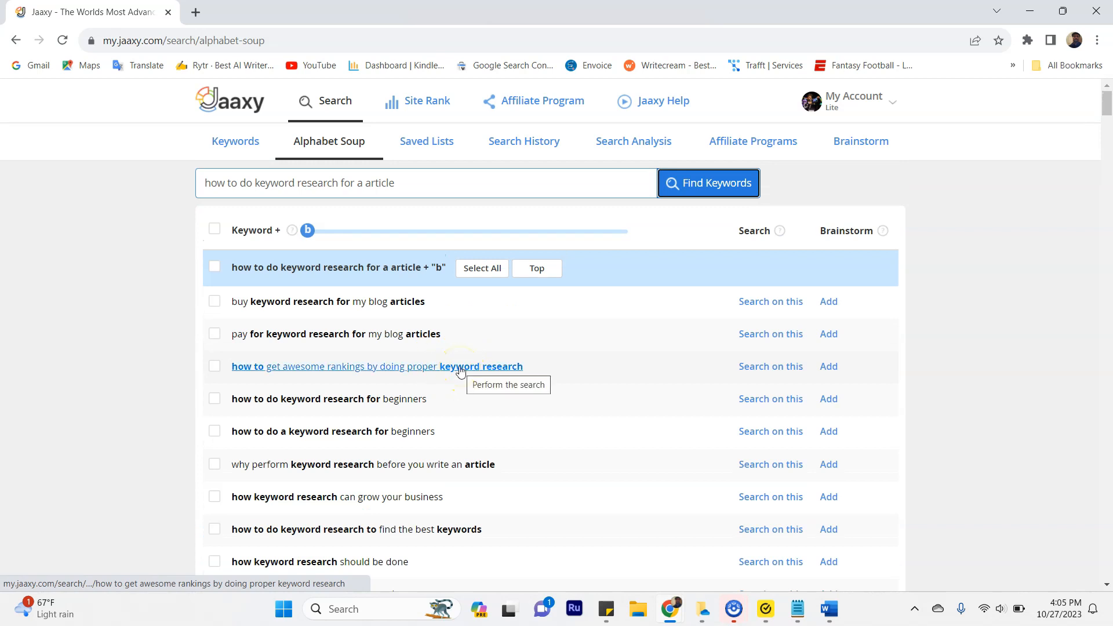
left_click(755, 371)
right_click(760, 371)
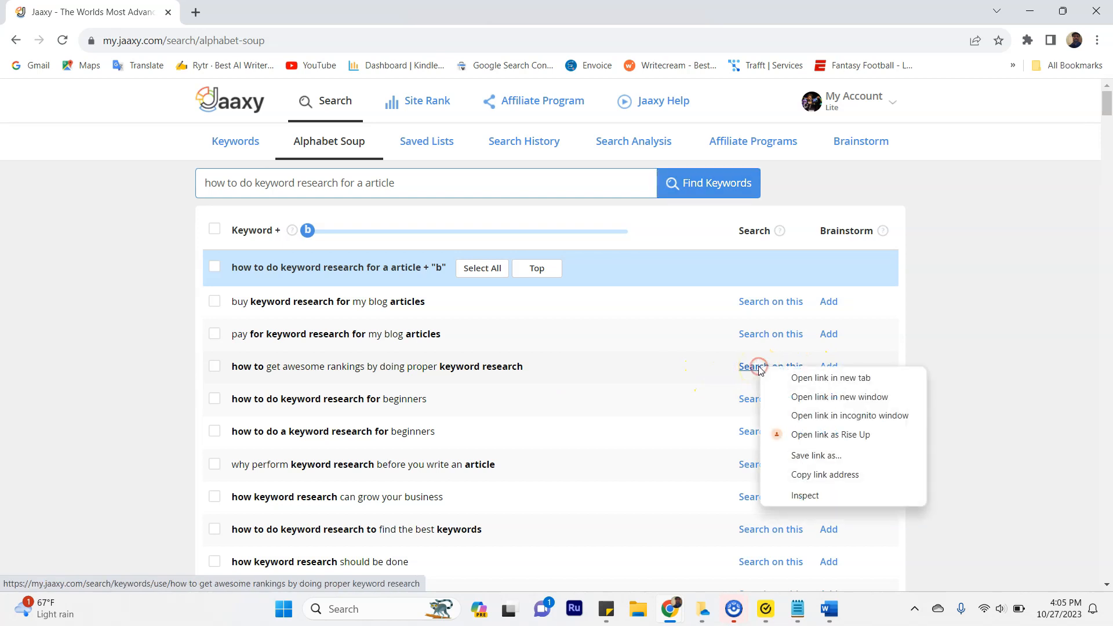
left_click(800, 377)
left_click(219, 6)
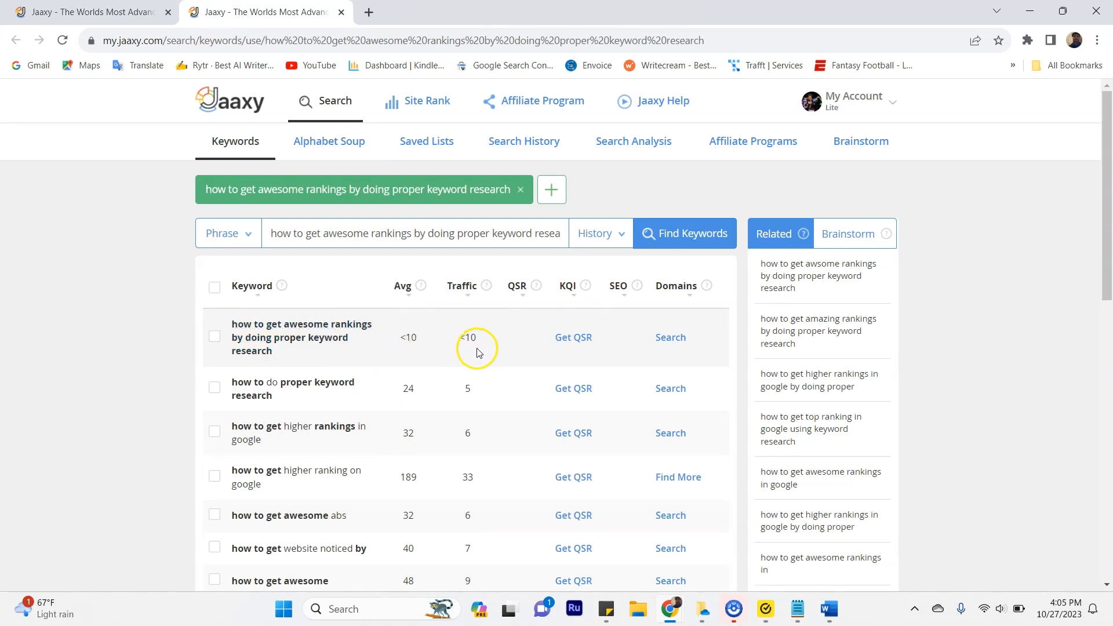
Get the QSR for "how to get awesome rankings by doing proper keyword research" and for "how to do proper keyword research".
left_click(570, 341)
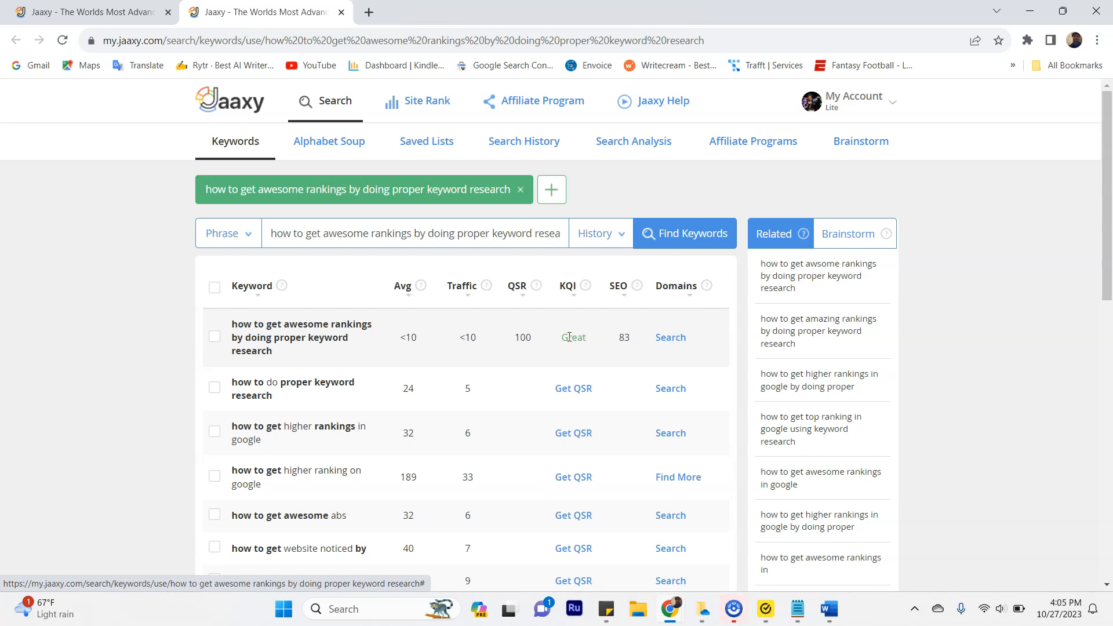
left_click(548, 340)
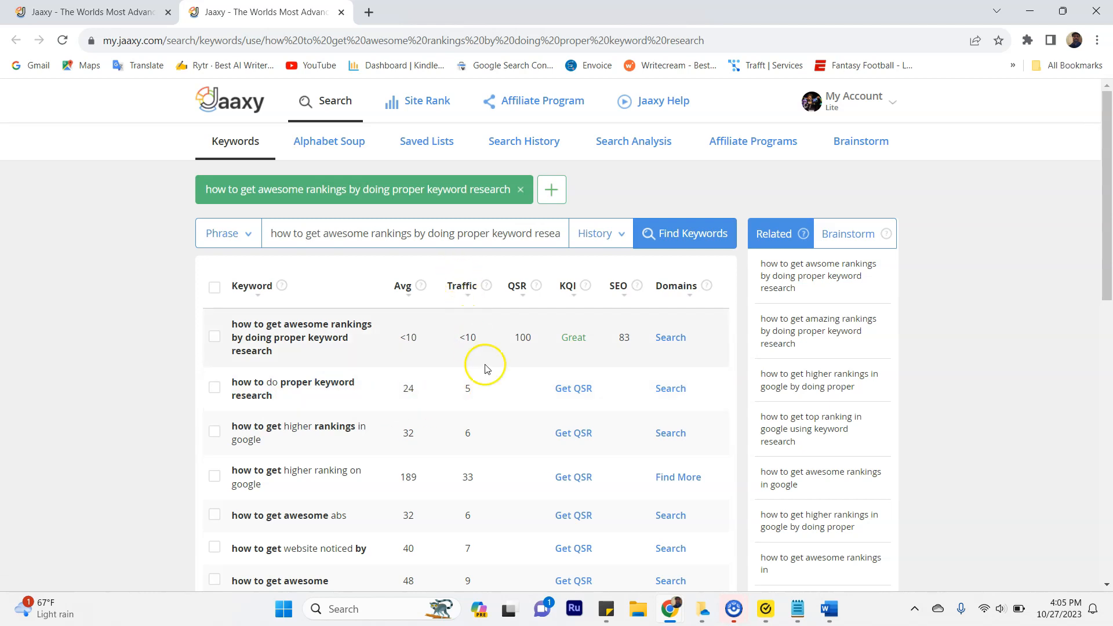
left_click(567, 389)
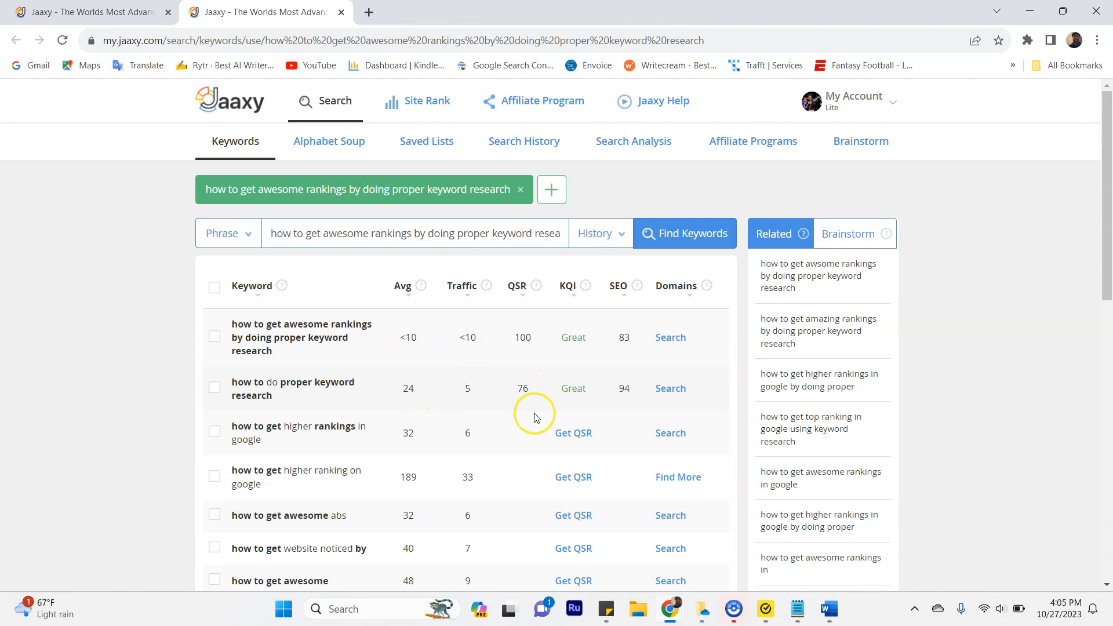
Switch to Word to review the Avg and QSR targets for each website age, and return to the Jaaxy results in Chrome.
left_click(829, 608)
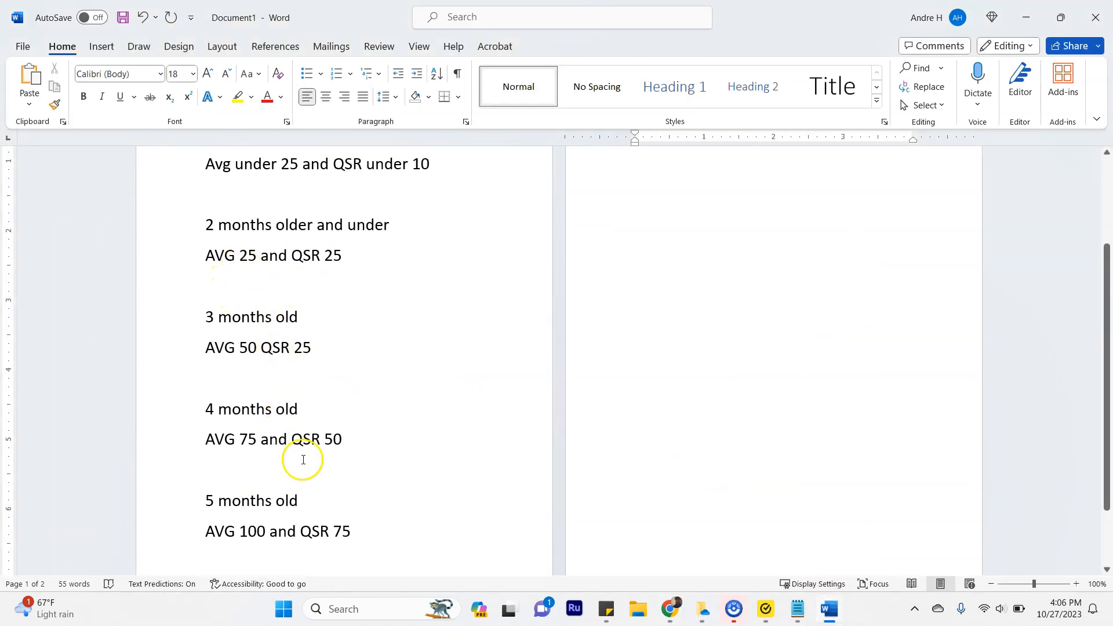
scroll(298, 430, "down", 1)
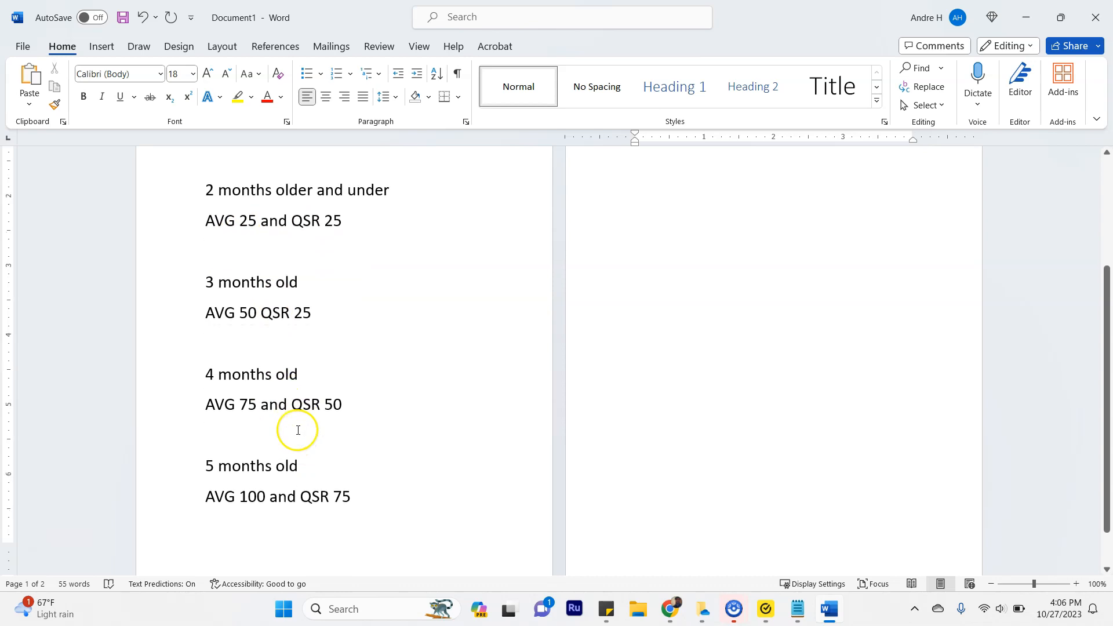
scroll(273, 495, "down", 1)
scroll(529, 291, "up", 5)
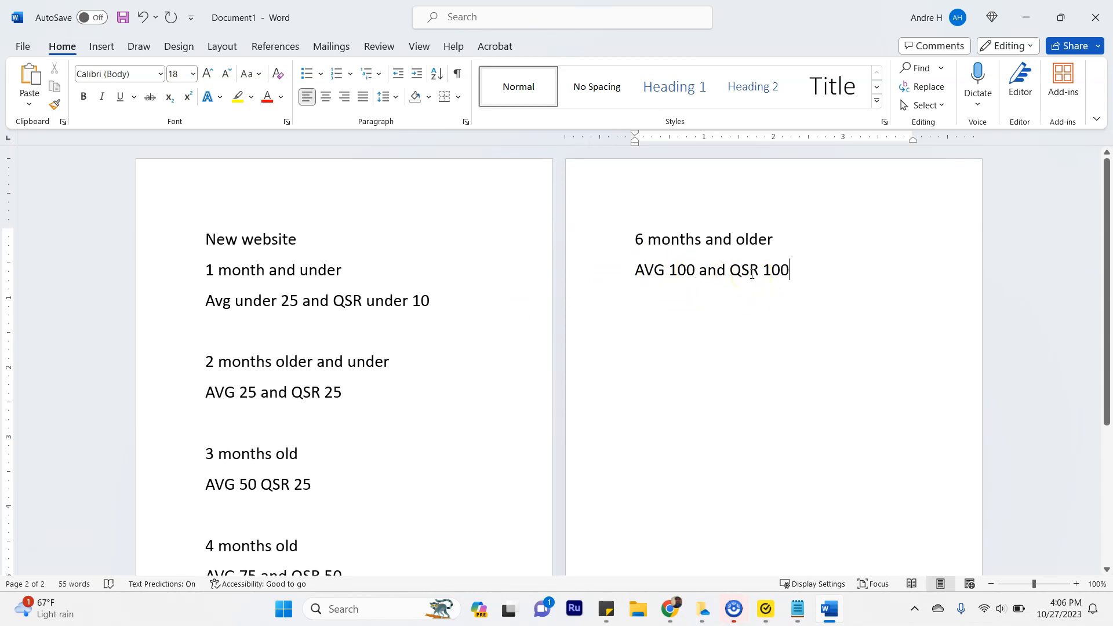
scroll(751, 273, "down", 3)
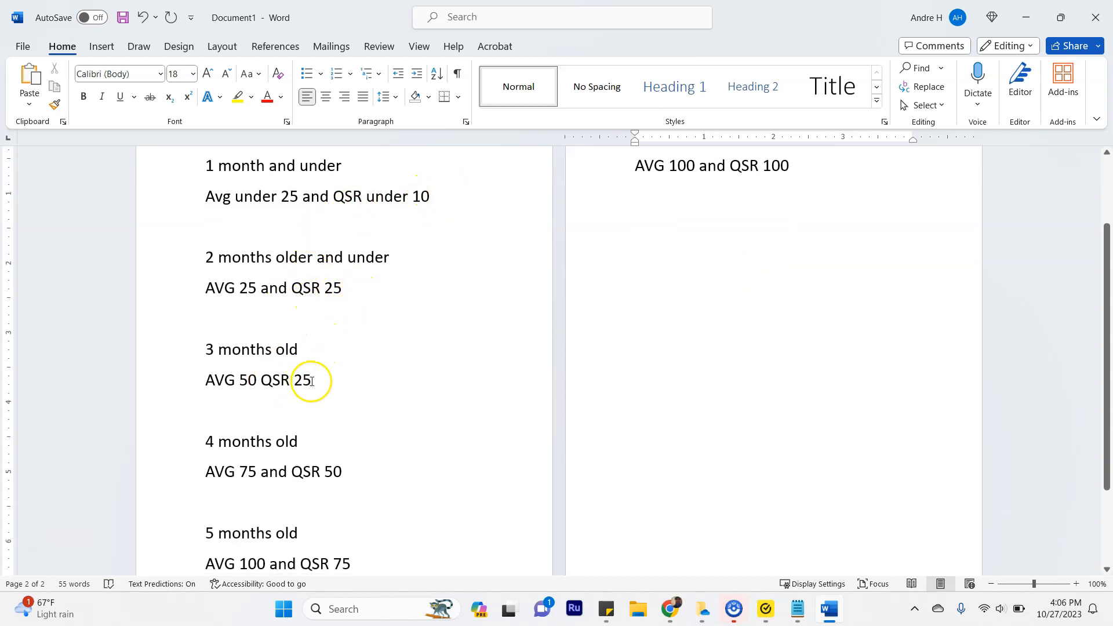
scroll(350, 479, "down", 2)
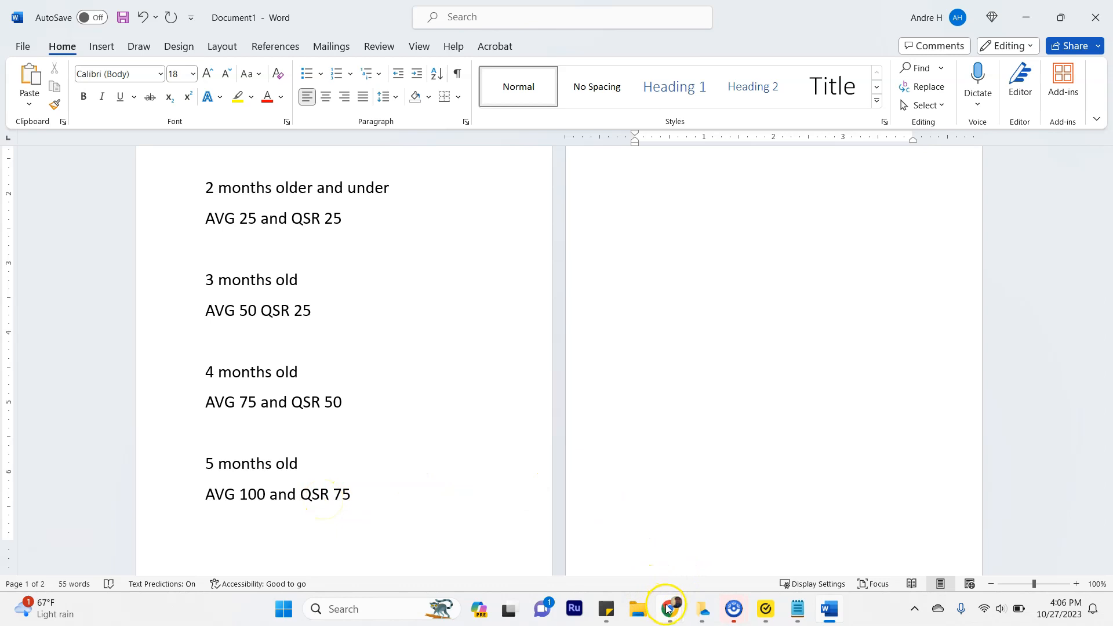
mouse_move(668, 609)
left_click(820, 551)
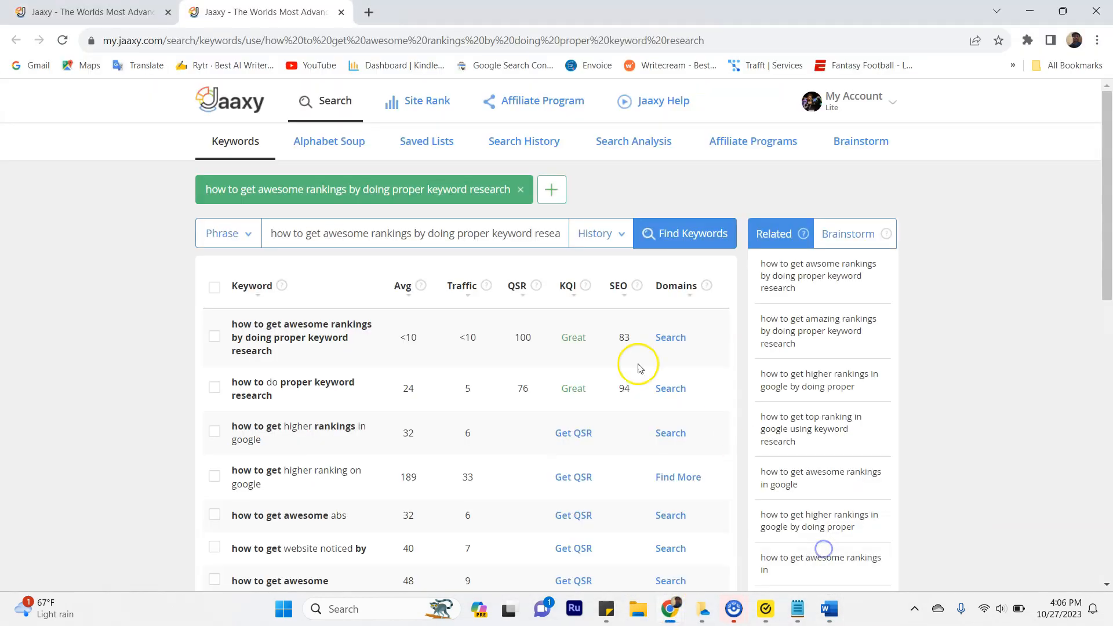
Look over the results for "how to get awesome rankings by doing proper keyword research" and close their tab to return to Alphabet Soup.
scroll(541, 333, "down", 4)
scroll(538, 341, "up", 4)
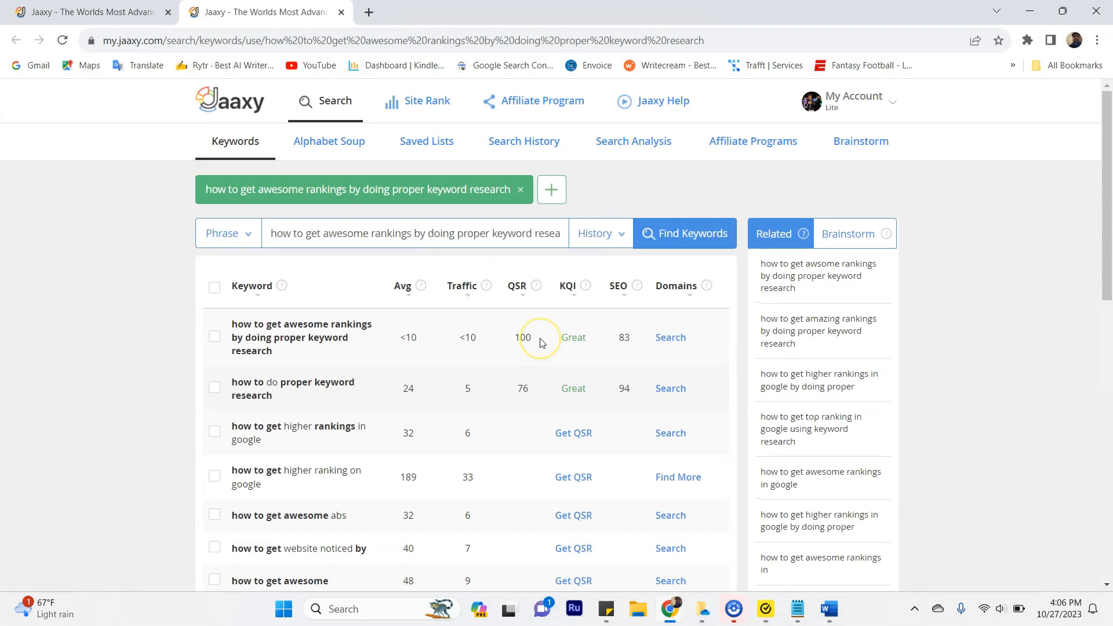
left_click(340, 12)
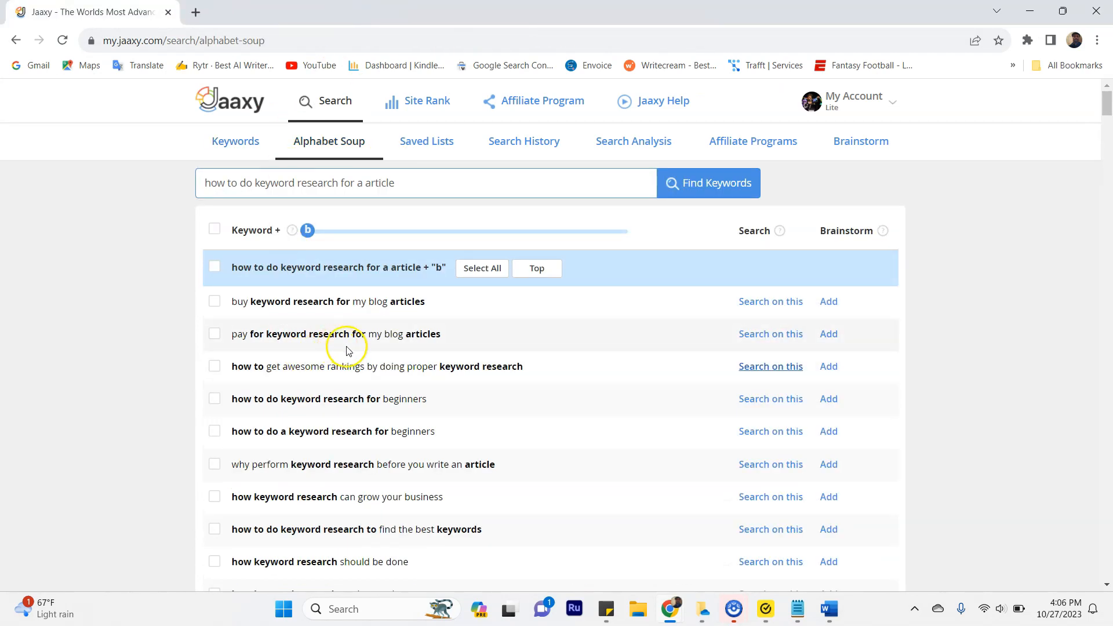
Check the QSR of the Alphabet Soup keyword "how to develop article content using your keywords" in a new tab, and close that tab.
scroll(348, 351, "down", 8)
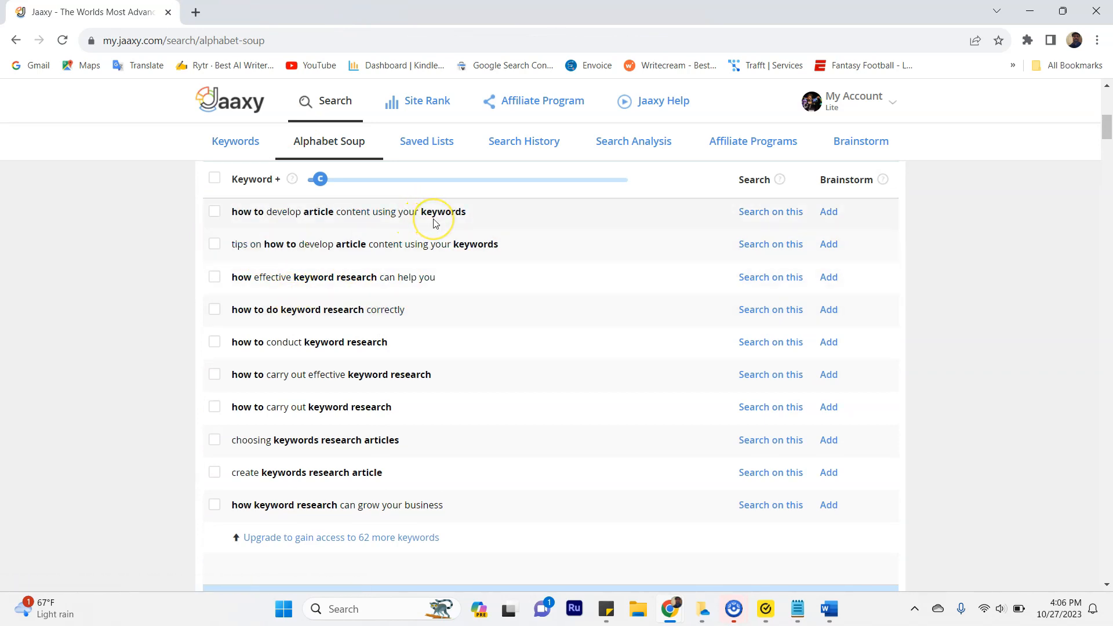
scroll(434, 226, "up", 1)
right_click(747, 286)
left_click(777, 297)
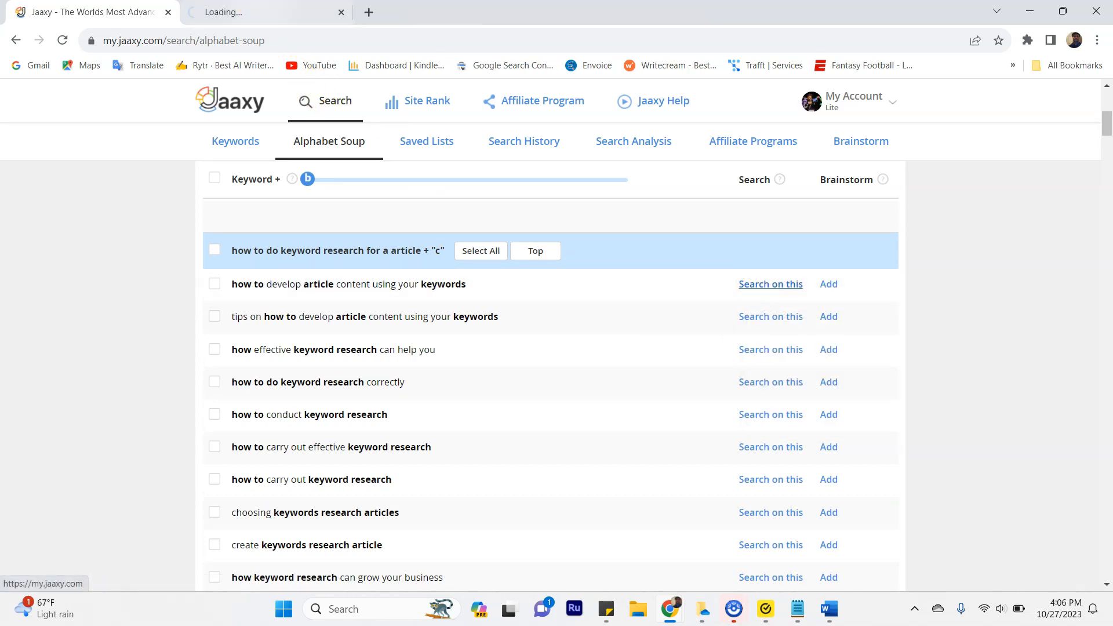
left_click(267, 12)
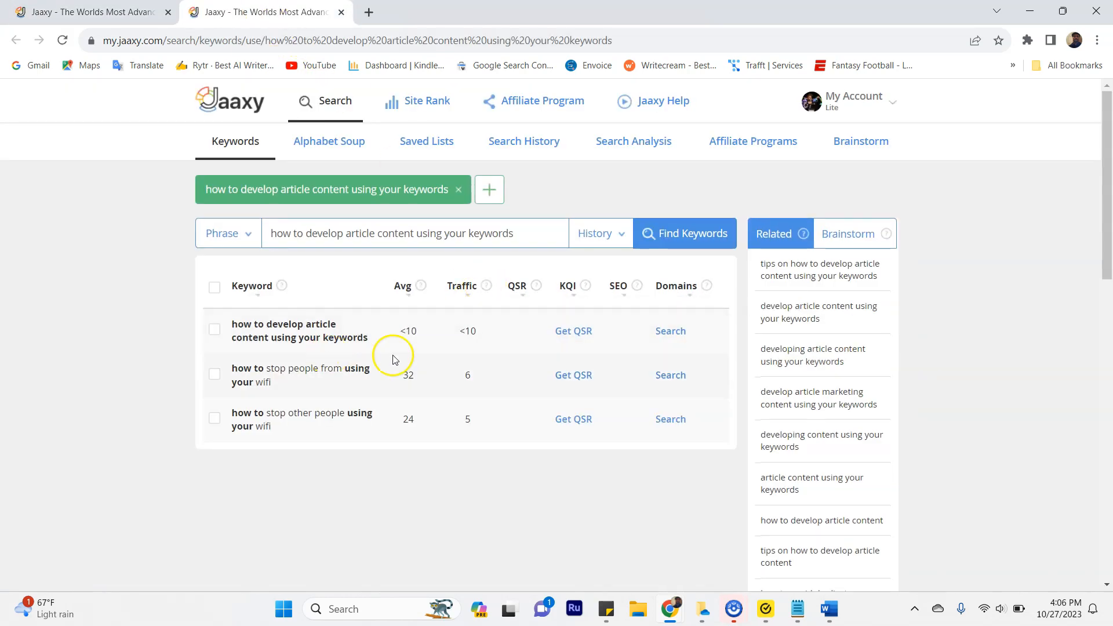
left_click(585, 333)
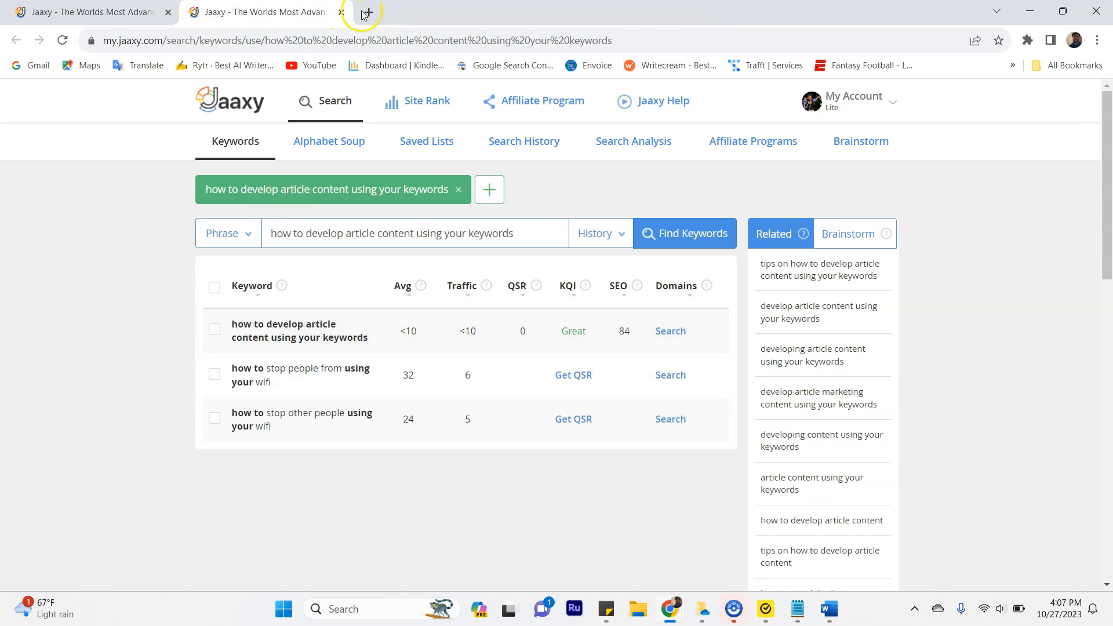
left_click(341, 12)
Open the search for the Alphabet Soup keyword "how to do in depth keyword research" in a new tab and get its QSR.
scroll(391, 417, "up", 4)
scroll(393, 418, "down", 6)
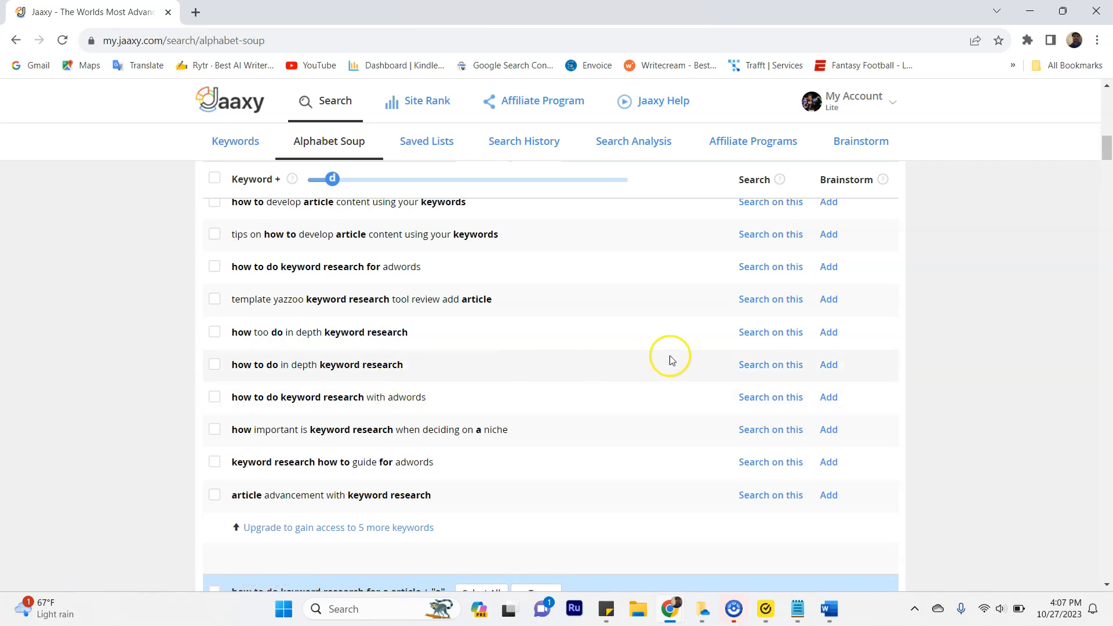
right_click(766, 364)
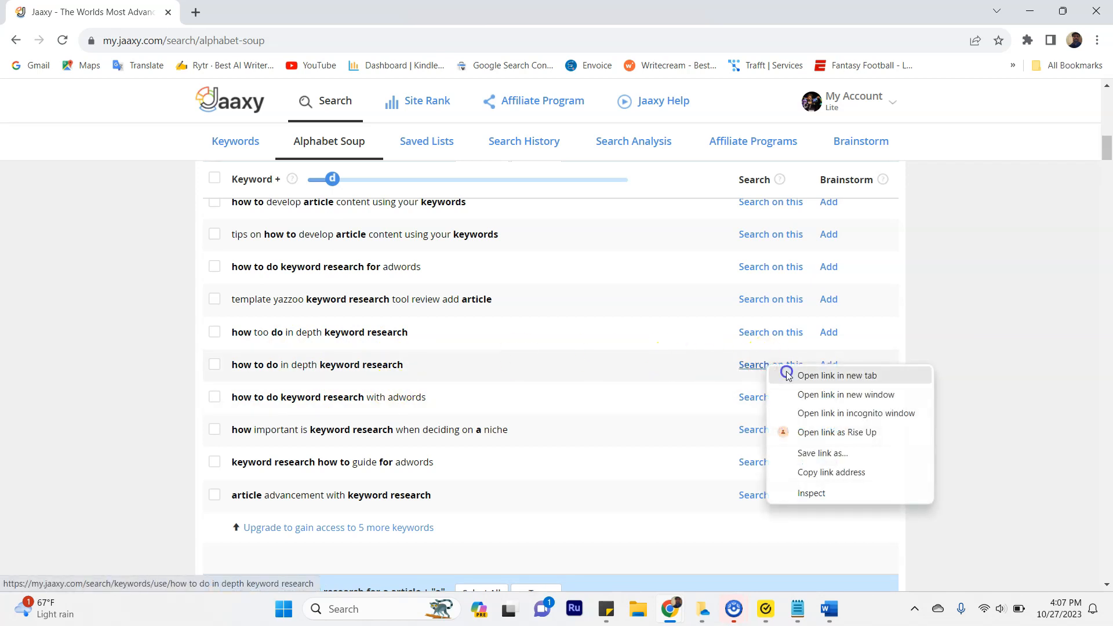
left_click(836, 376)
key("ctrl+Tab")
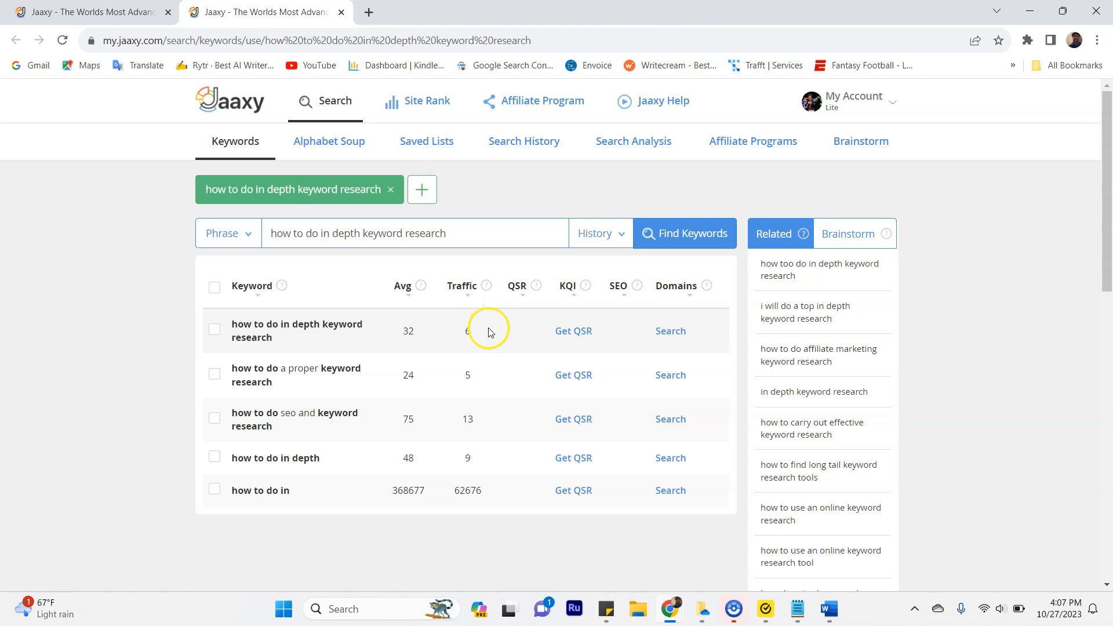
left_click(570, 331)
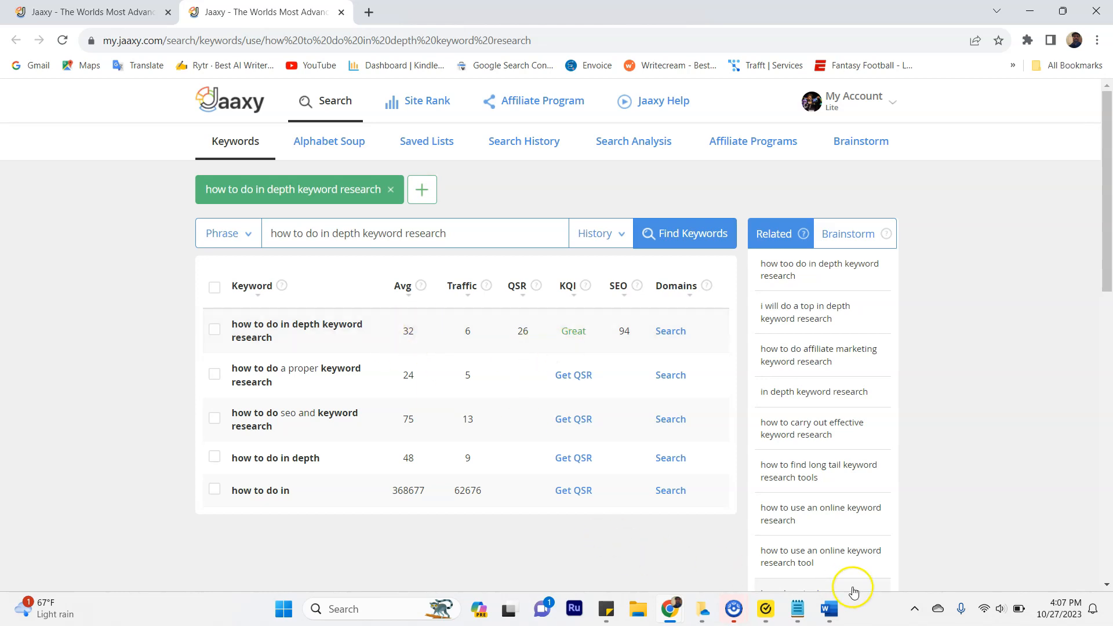
Switch to Word to compare the in-depth keyword's Avg and QSR with the targets by website age, and return to Jaaxy in Chrome.
left_click(828, 612)
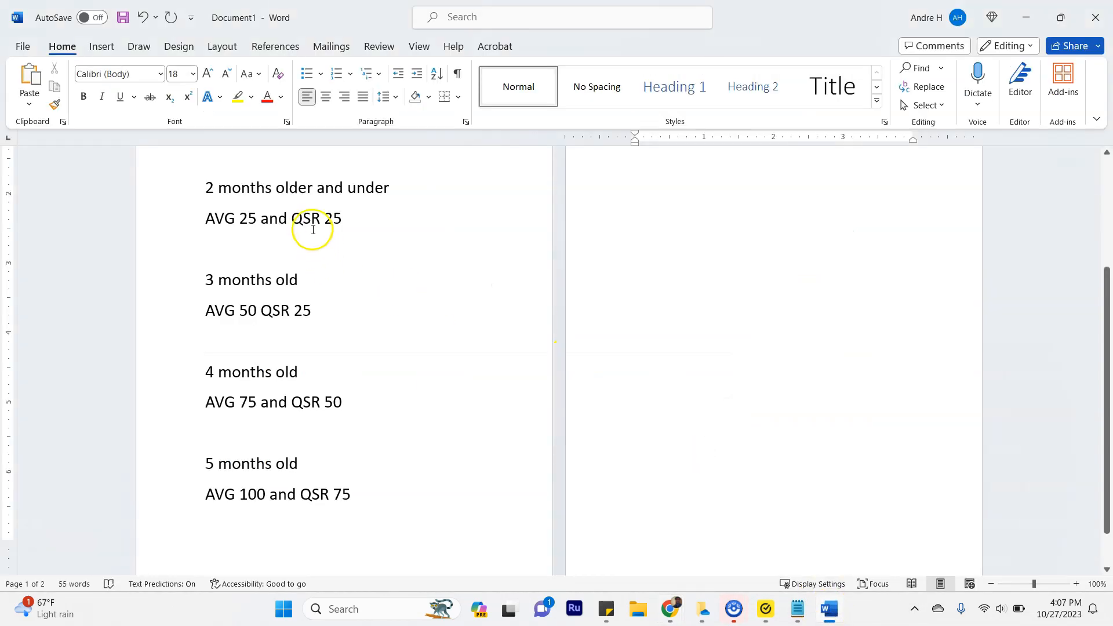
scroll(302, 231, "up", 2)
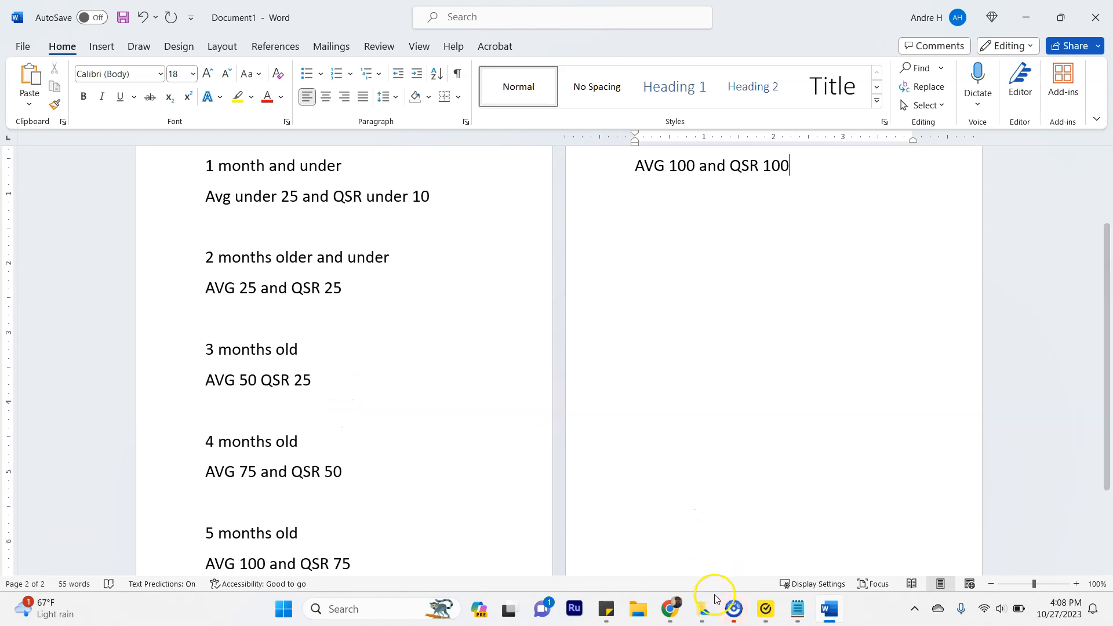
mouse_move(670, 609)
left_click(746, 554)
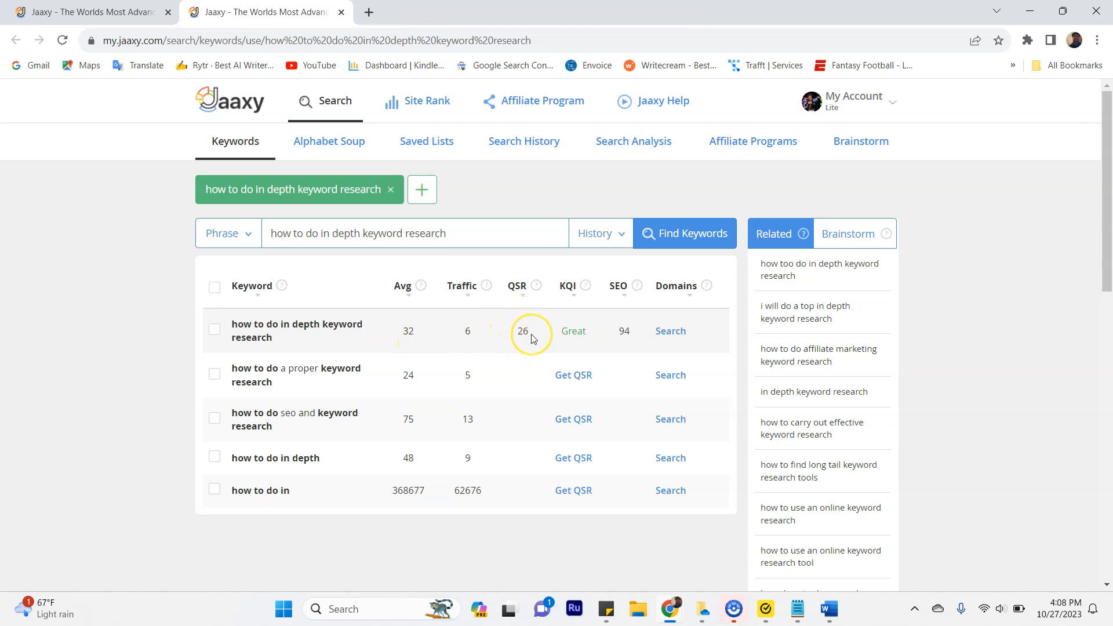
mouse_move(829, 608)
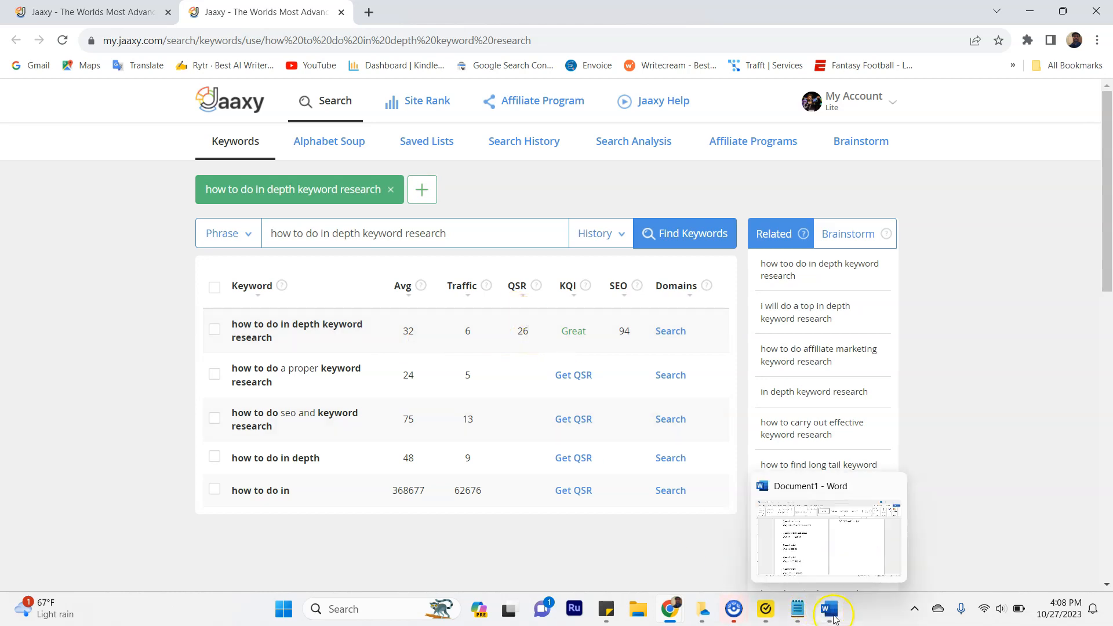
left_click(805, 539)
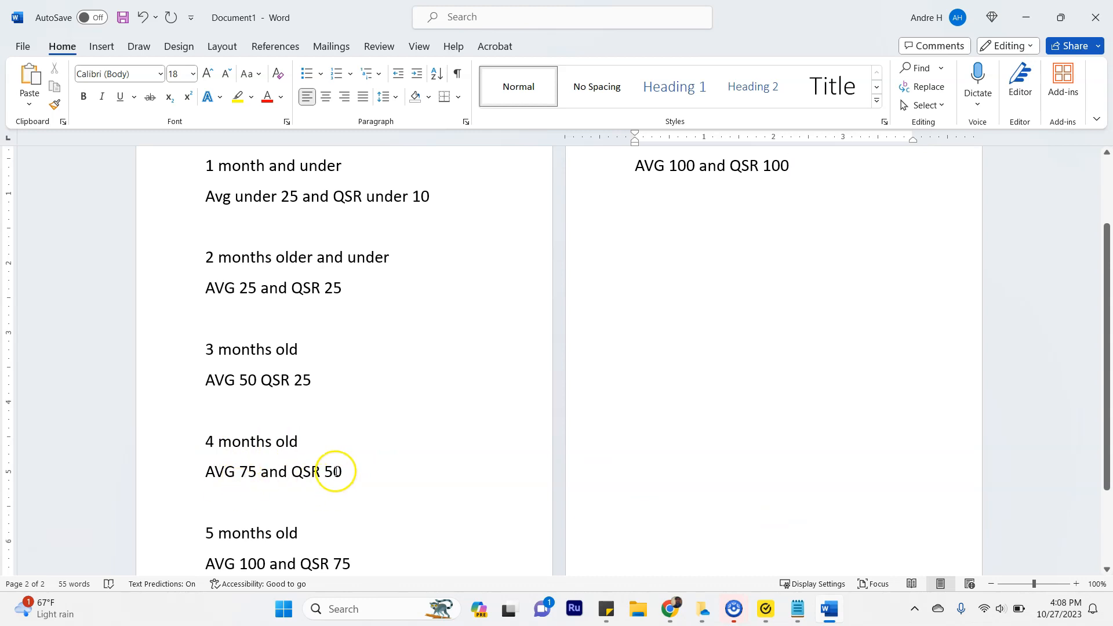
left_click(682, 606)
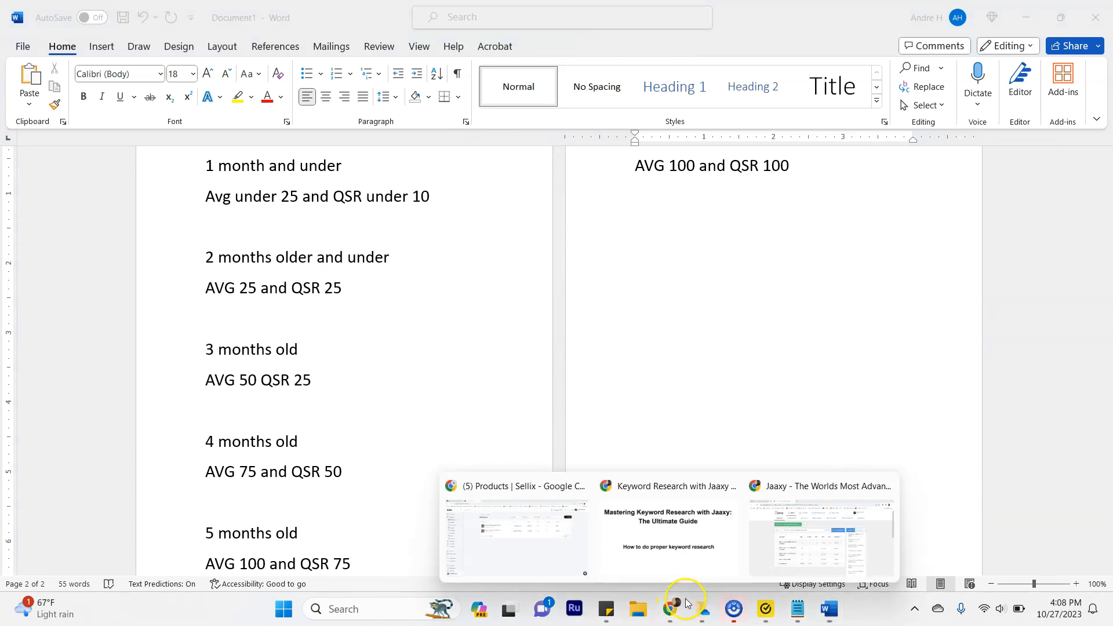
left_click(782, 551)
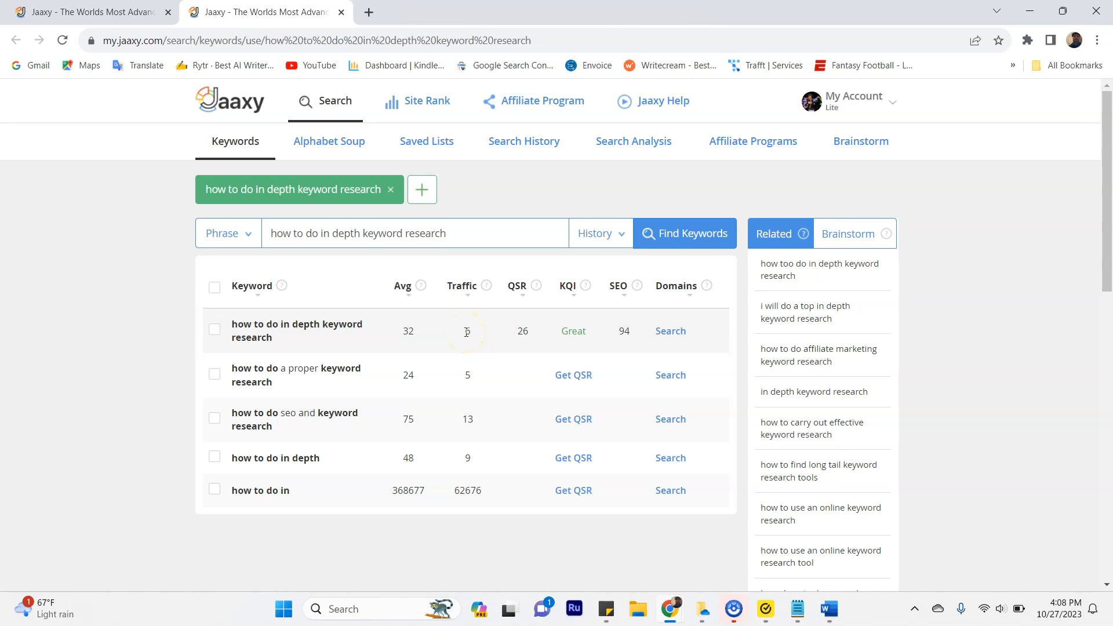
Save the keyword "how to do in depth keyword research" to a new list named "4 month list - pastordre.com".
left_click(405, 333)
left_click(214, 330)
left_click(218, 335)
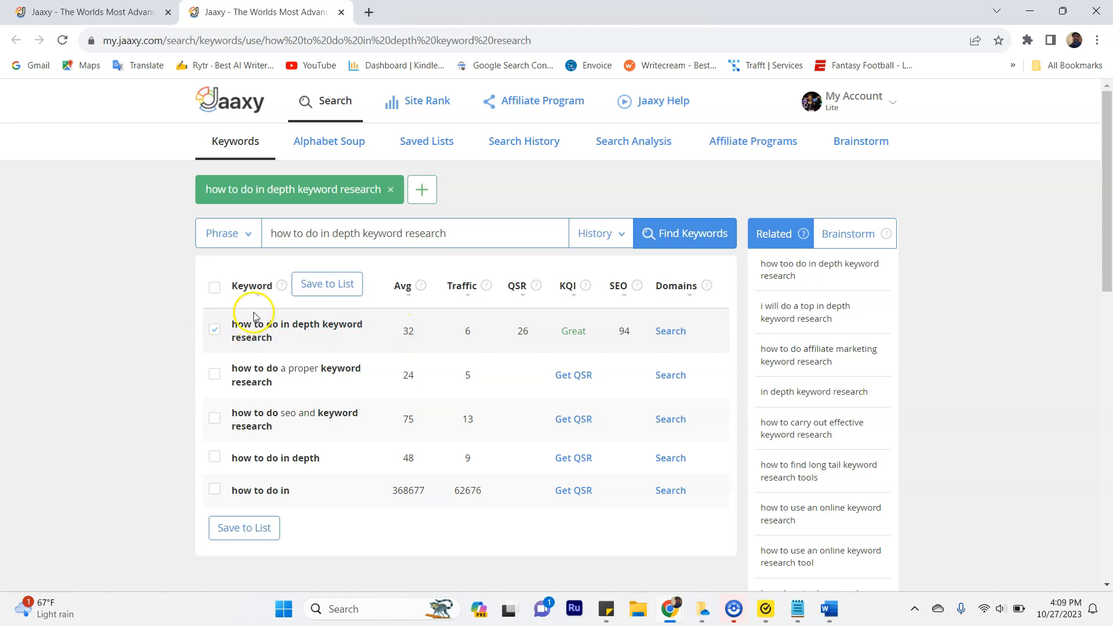
left_click(308, 289)
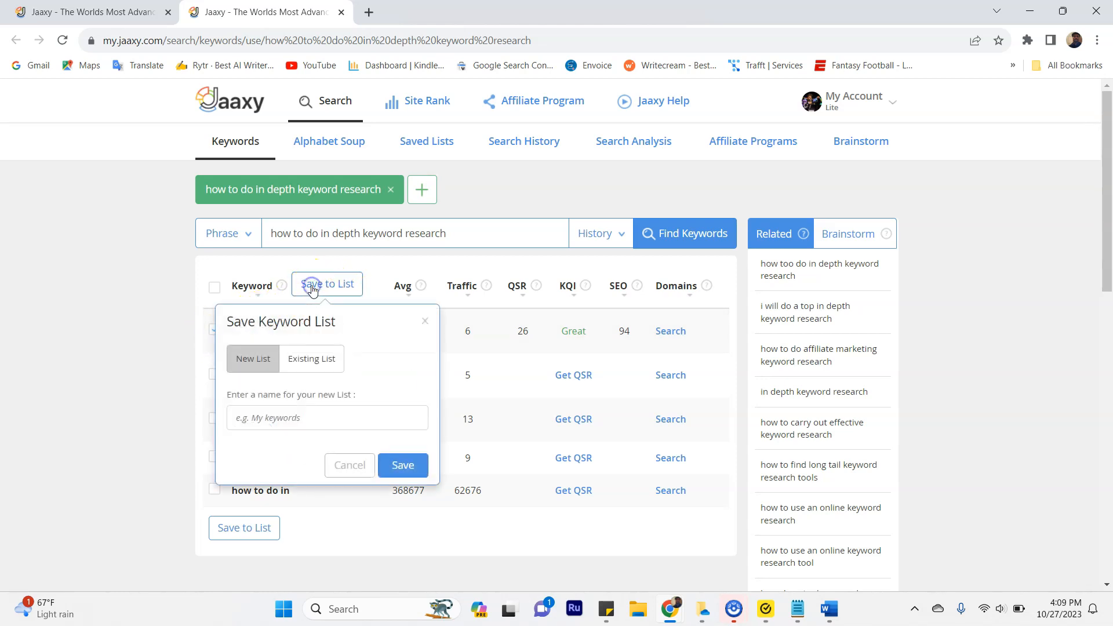
left_click(254, 359)
left_click(260, 418)
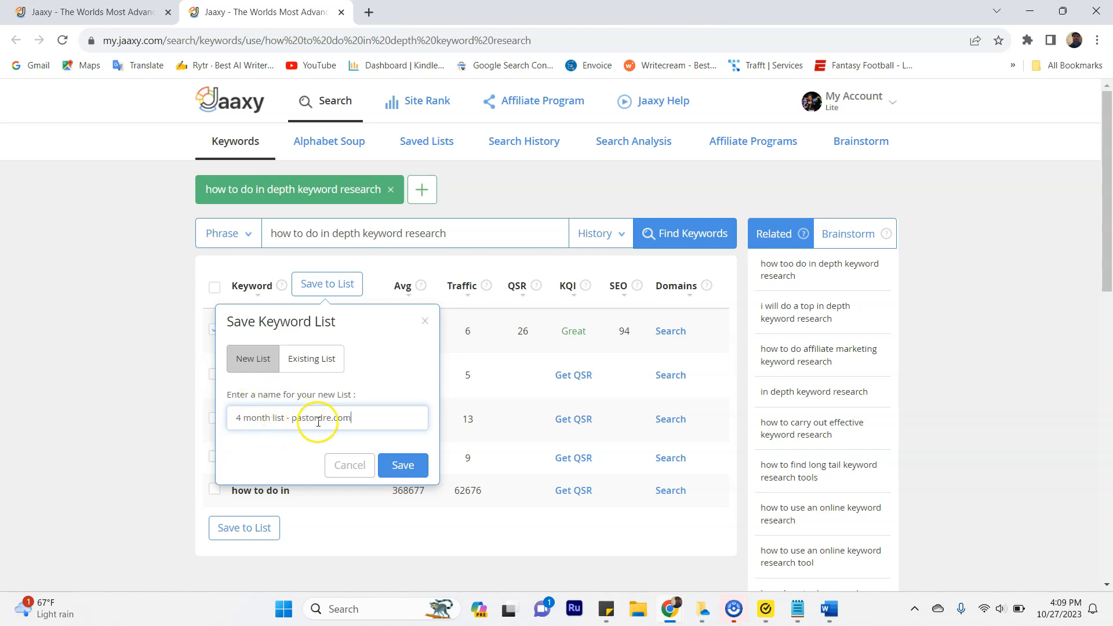
left_click(396, 465)
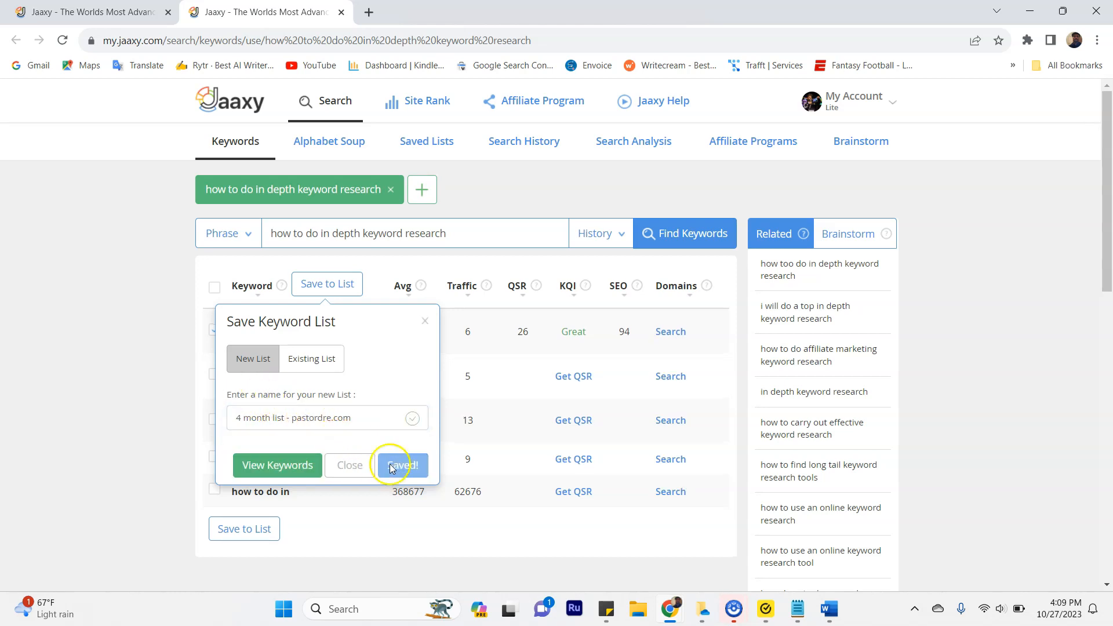
View the keywords saved in "4 month list - pastordre.com" among the other lists, and close that tab.
left_click(292, 469)
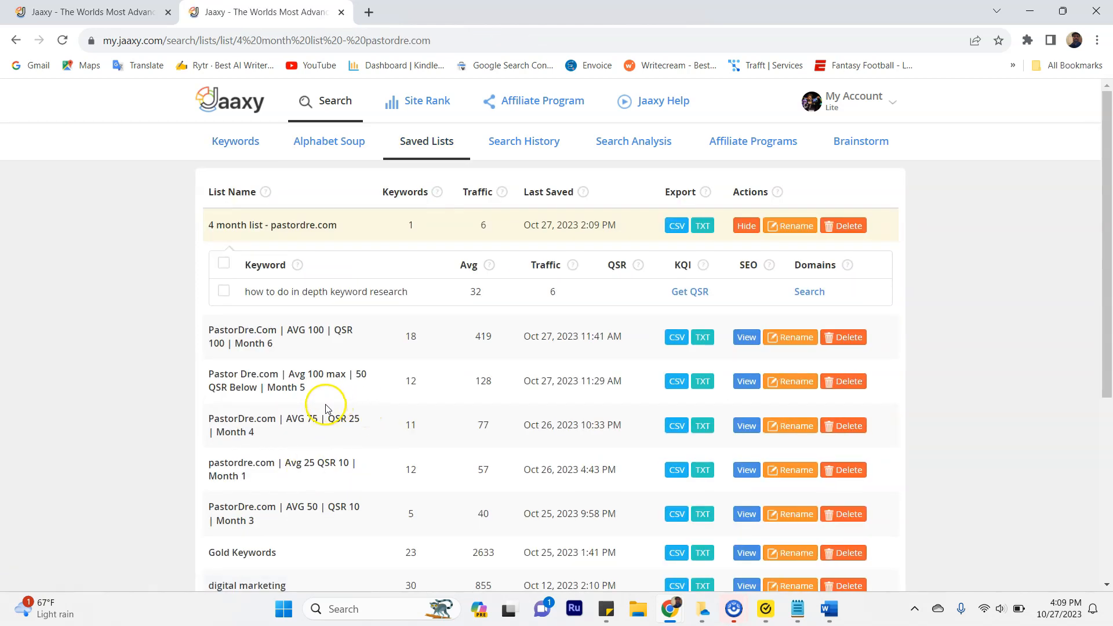
scroll(326, 407, "down", 5)
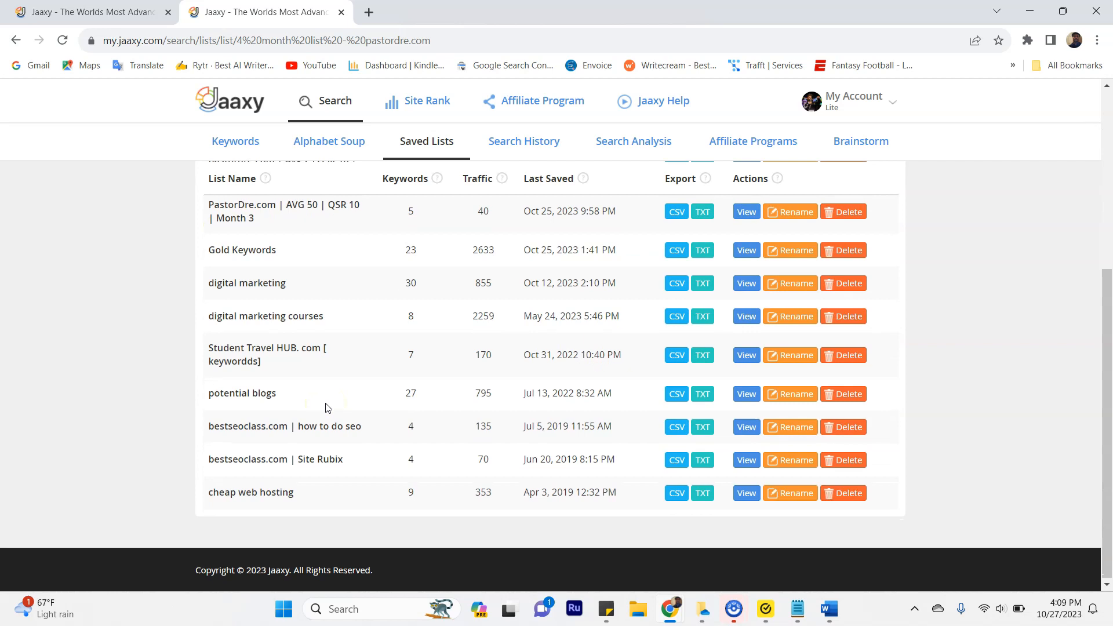
scroll(327, 407, "up", 4)
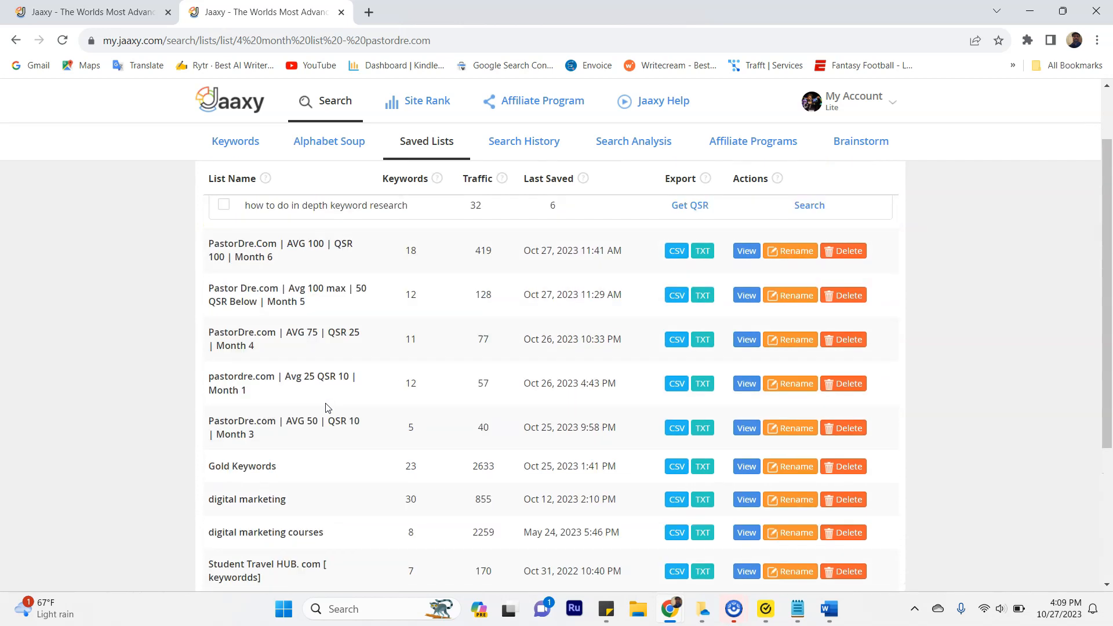
scroll(326, 407, "up", 1)
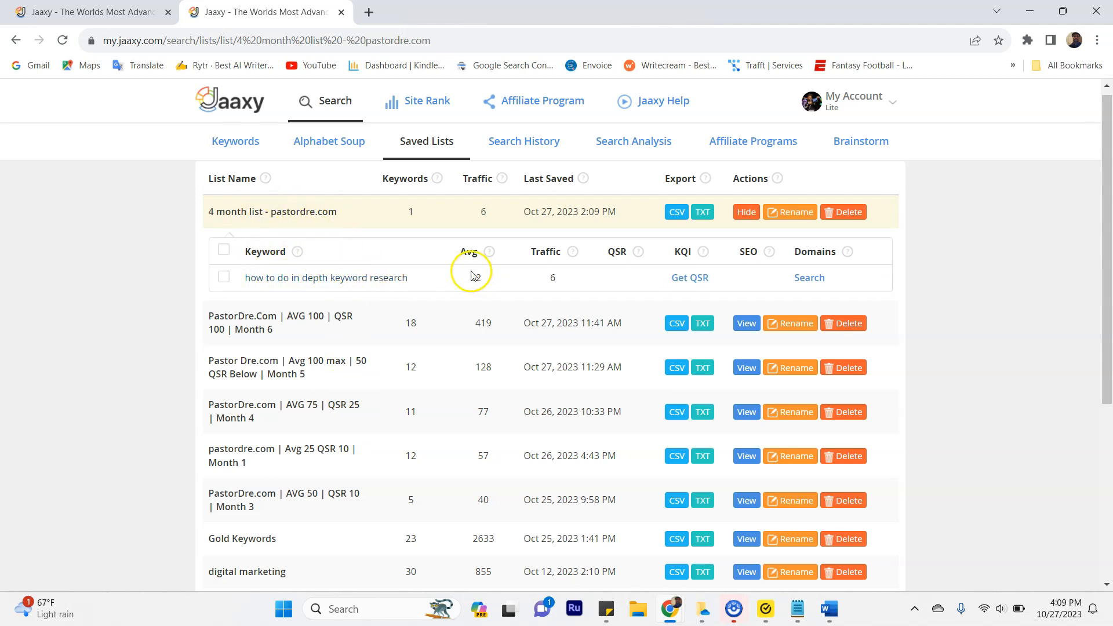
left_click(341, 12)
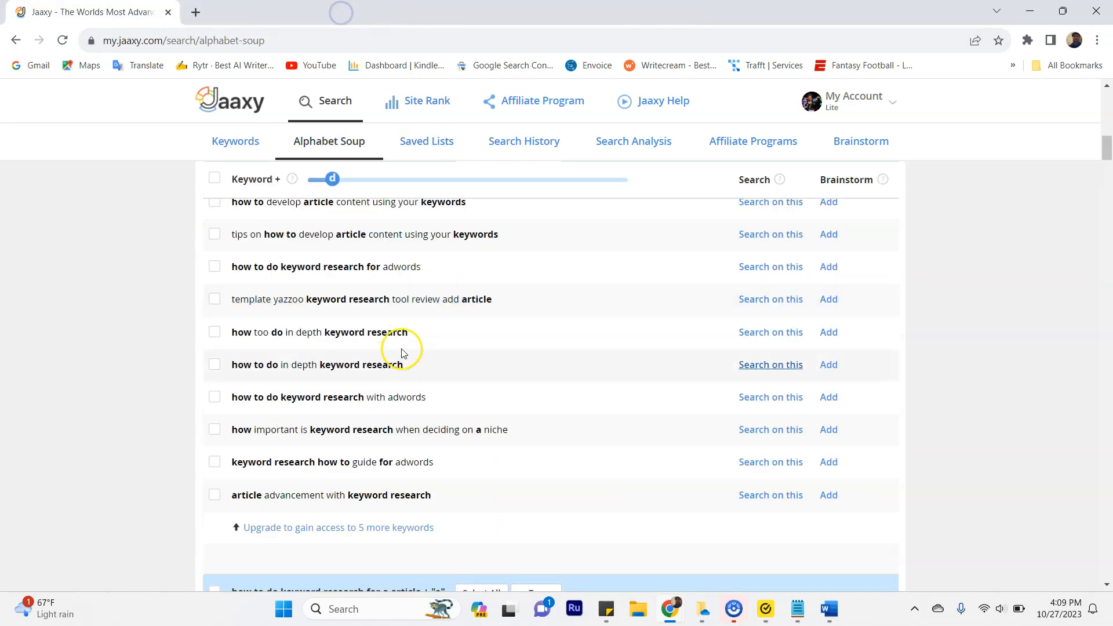
Open the saved lists from the Alphabet Soup page to review them, and go back to the Keywords search page.
scroll(405, 350, "up", 4)
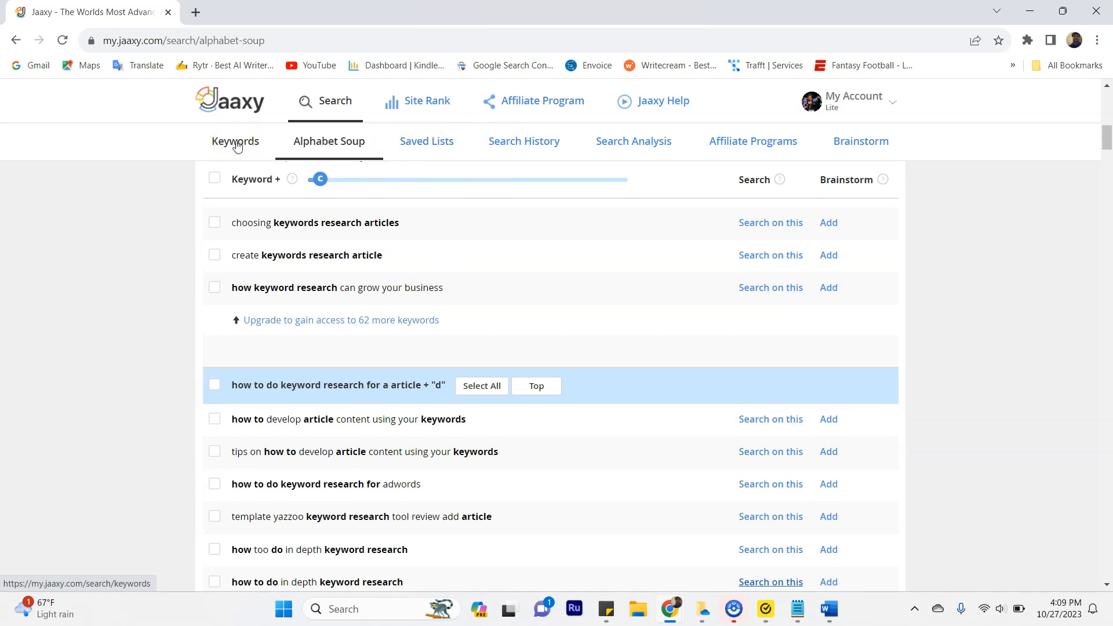
left_click(344, 150)
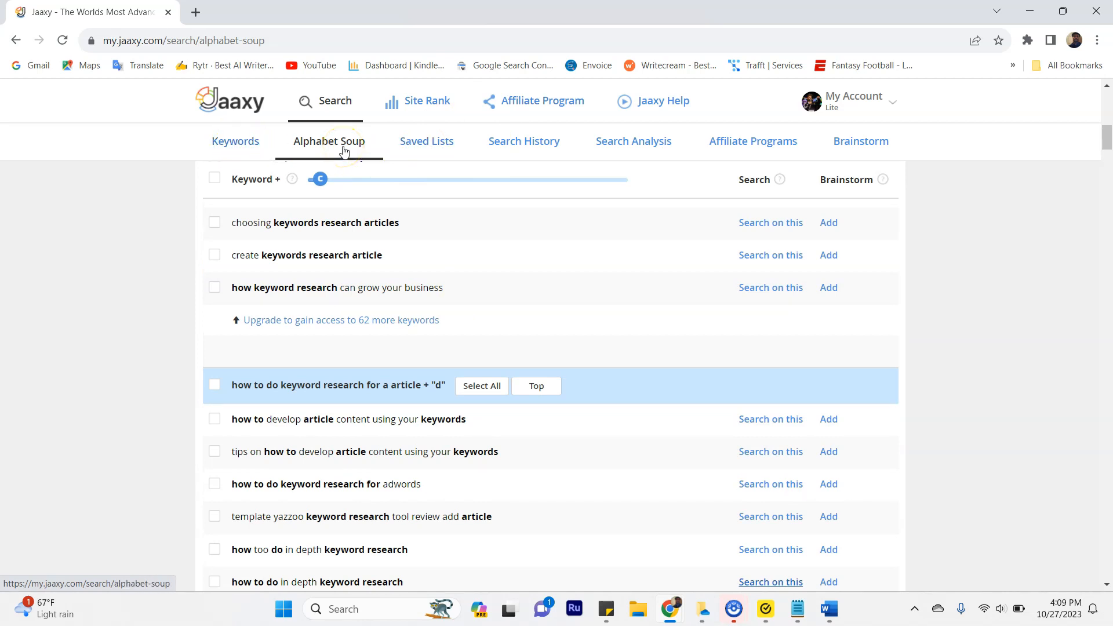
left_click(420, 143)
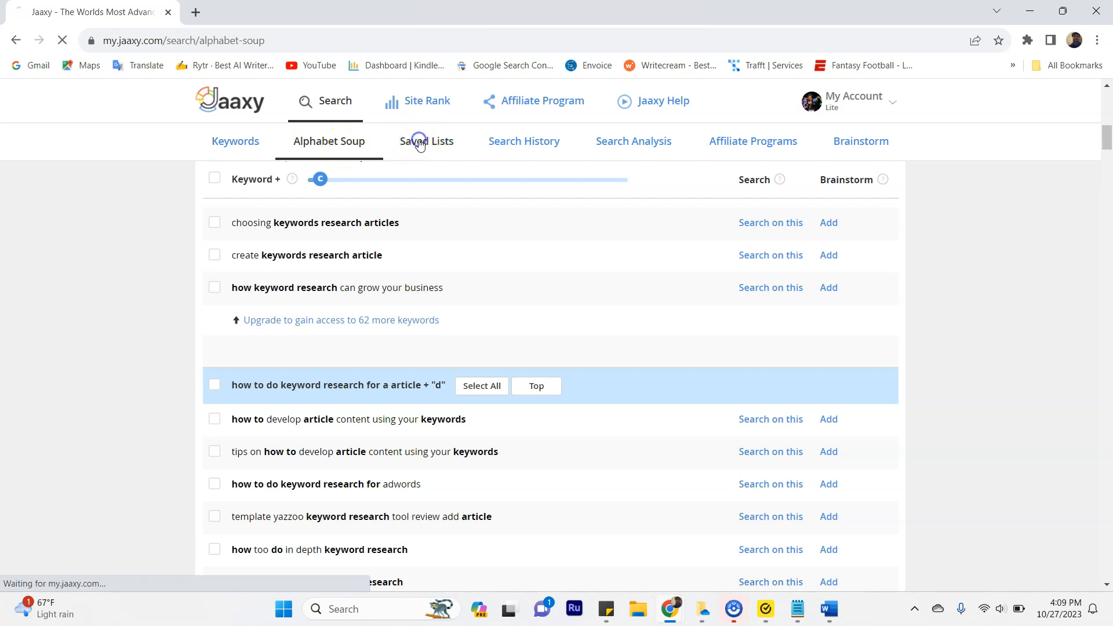
scroll(317, 261, "down", 1)
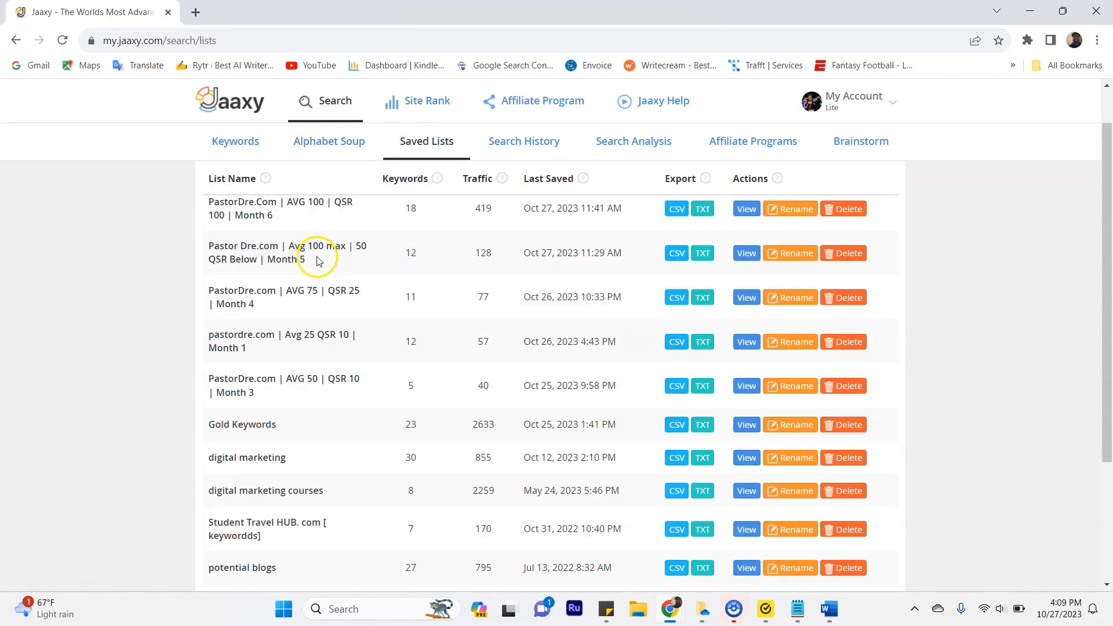
scroll(318, 259, "down", 3)
scroll(318, 256, "up", 4)
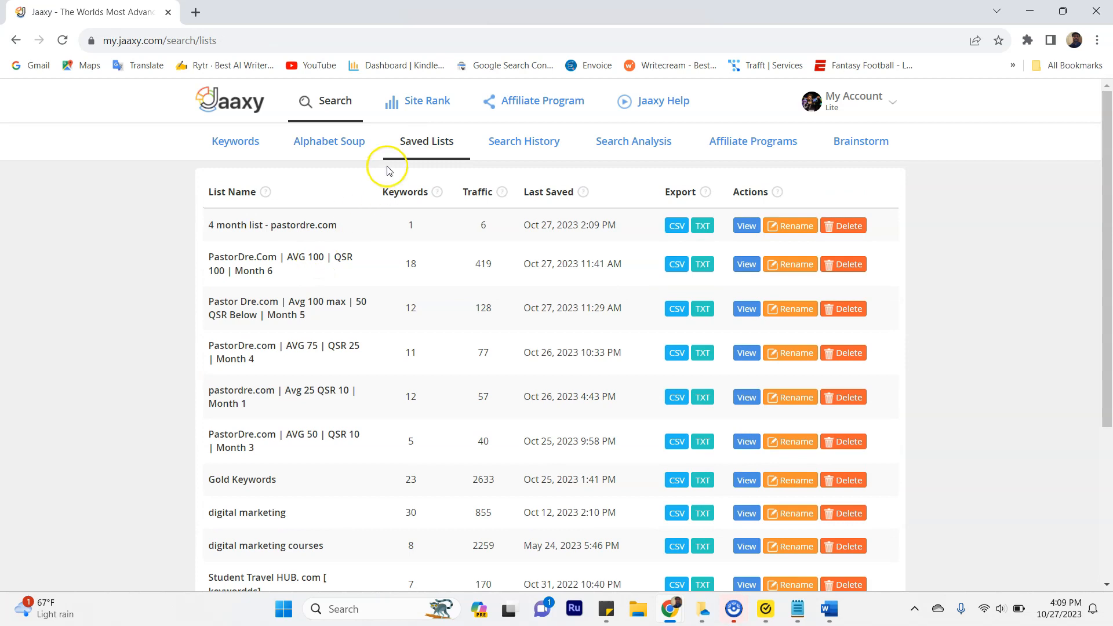
left_click(224, 142)
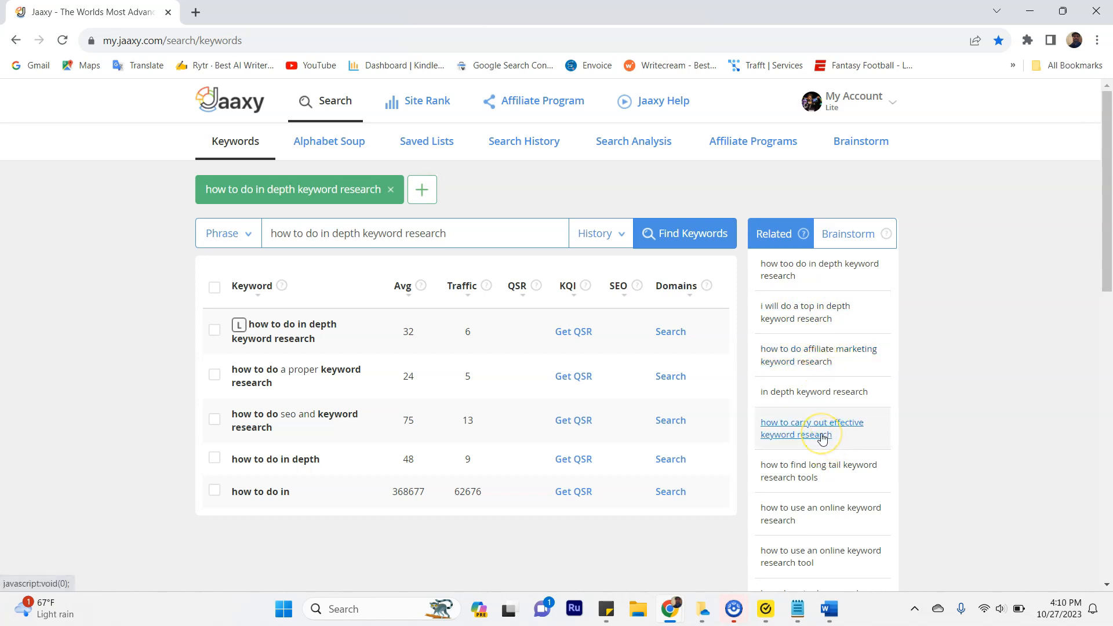
right_click(790, 368)
left_click(799, 375)
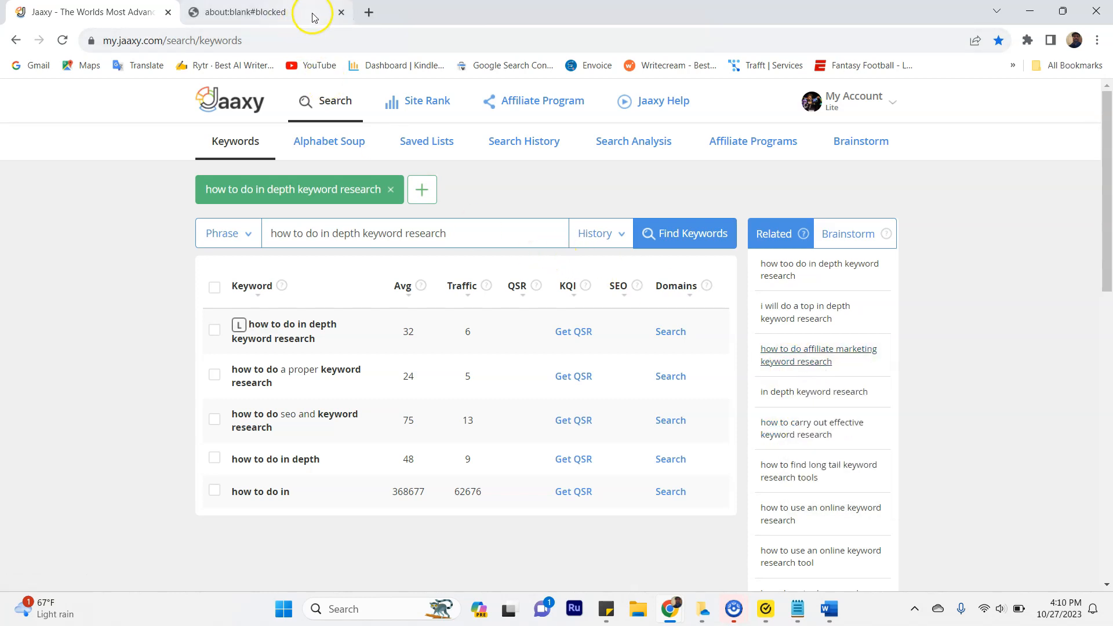
left_click(341, 12)
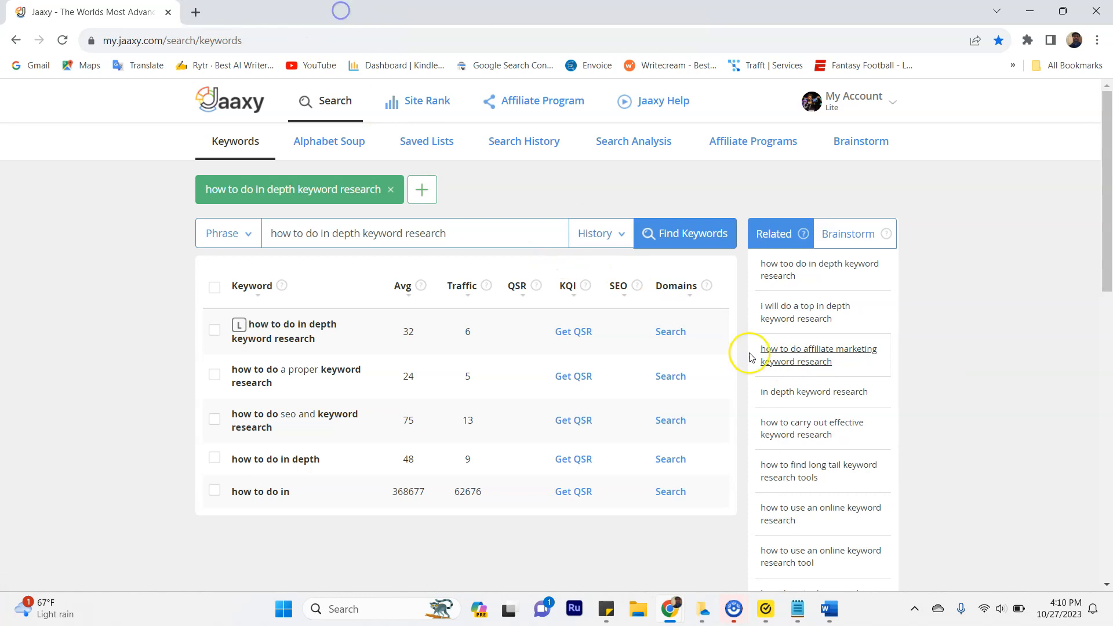
Run a keyword search on the related suggestion "how to do affiliate marketing keyword research".
left_click(791, 365)
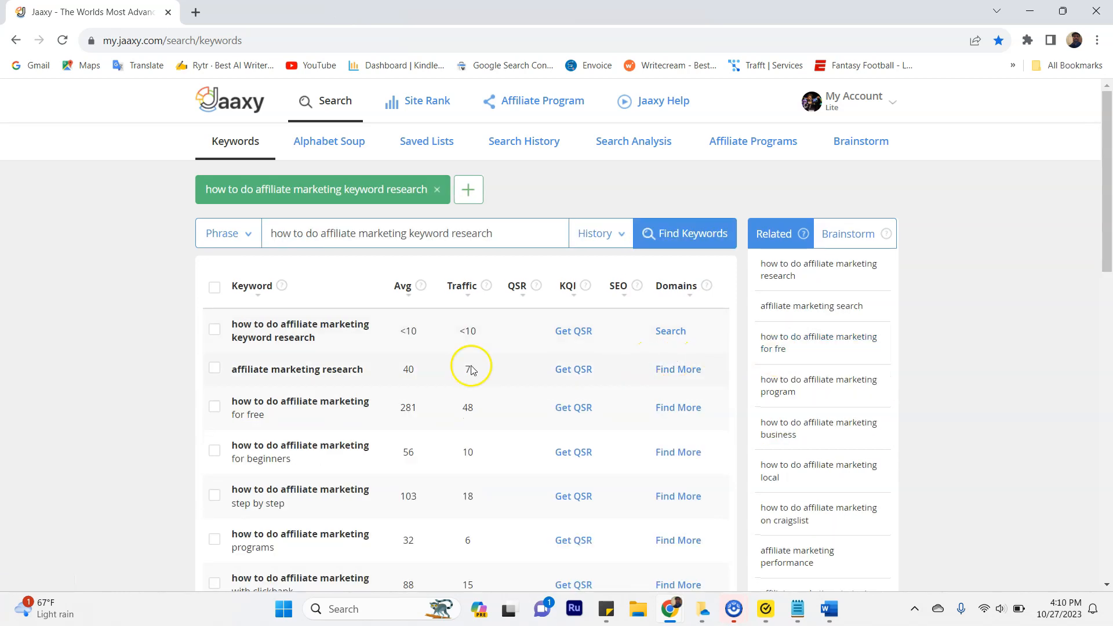
Get the QSR for "how to do affiliate marketing keyword research" and sort the results by Avg in ascending order.
left_click(574, 332)
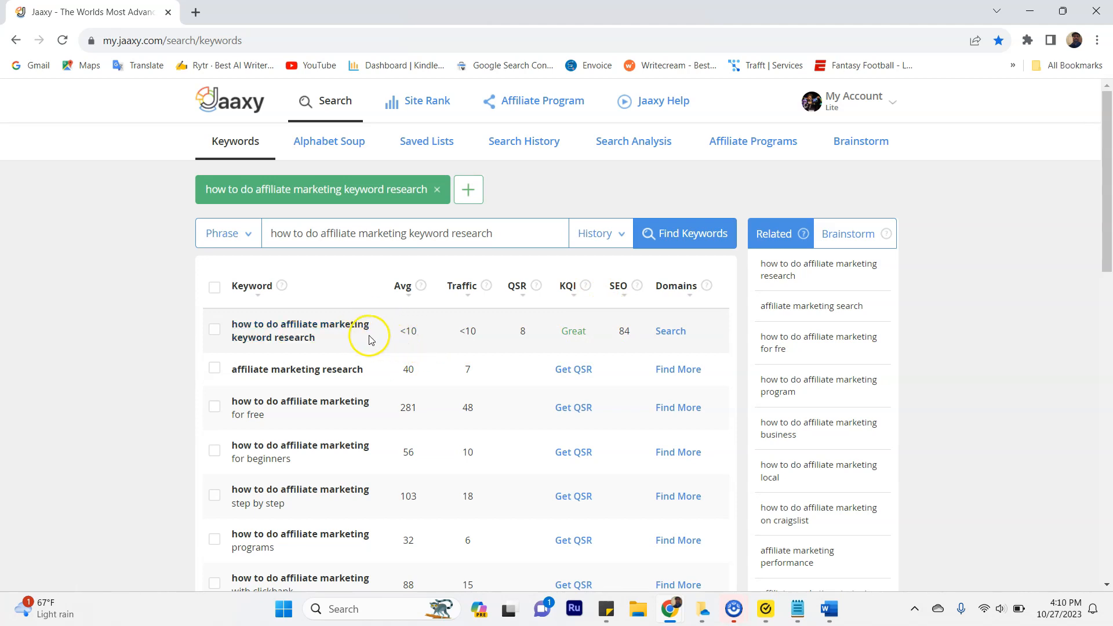
left_click(421, 322)
left_click(399, 290)
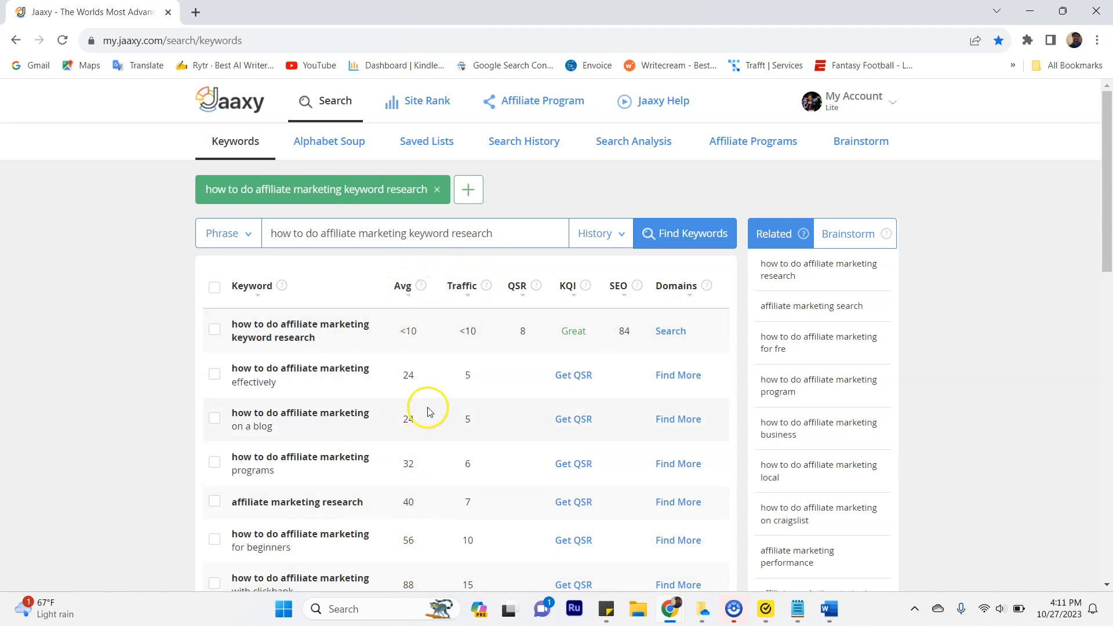
left_click(407, 290)
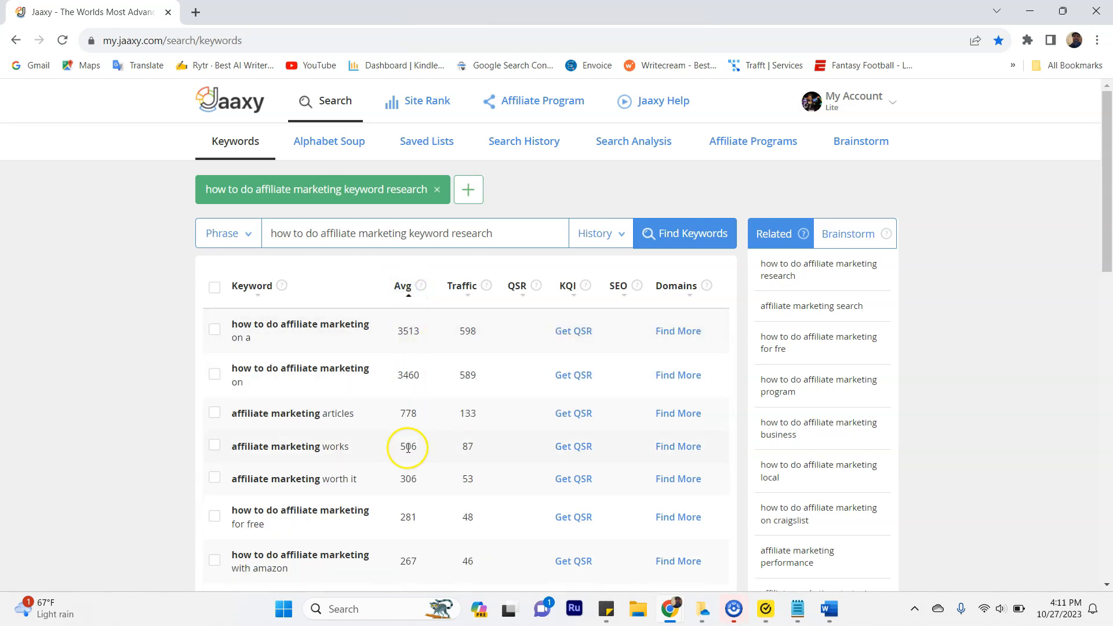
left_click(407, 284)
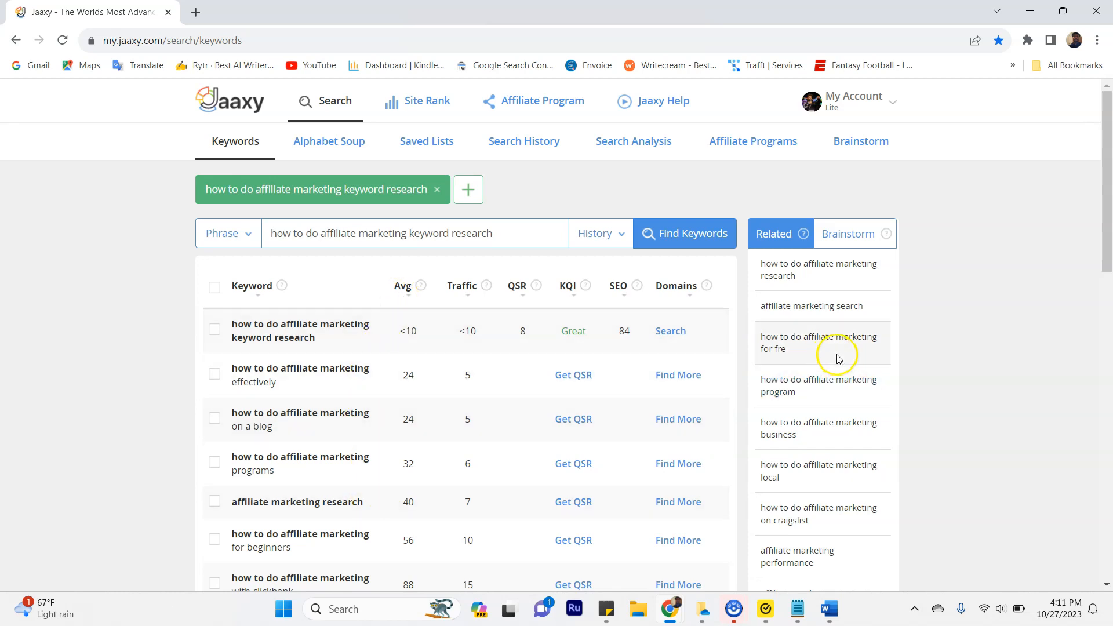
Run a keyword search on the related suggestion "how to do affiliate marketing research".
scroll(823, 329, "down", 1)
scroll(823, 329, "up", 1)
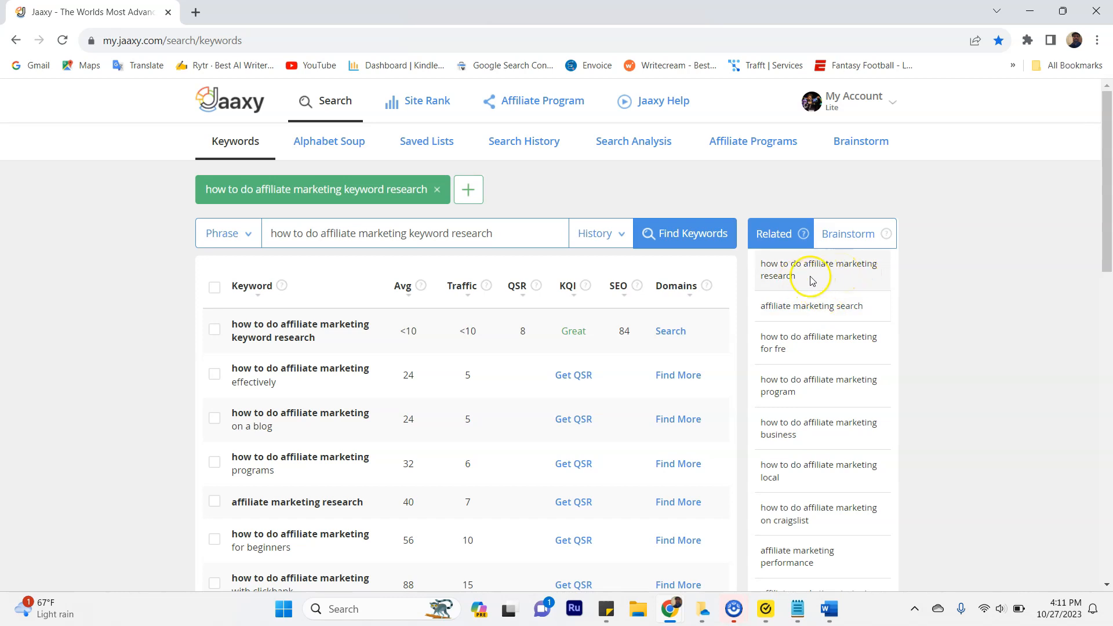
left_click(778, 276)
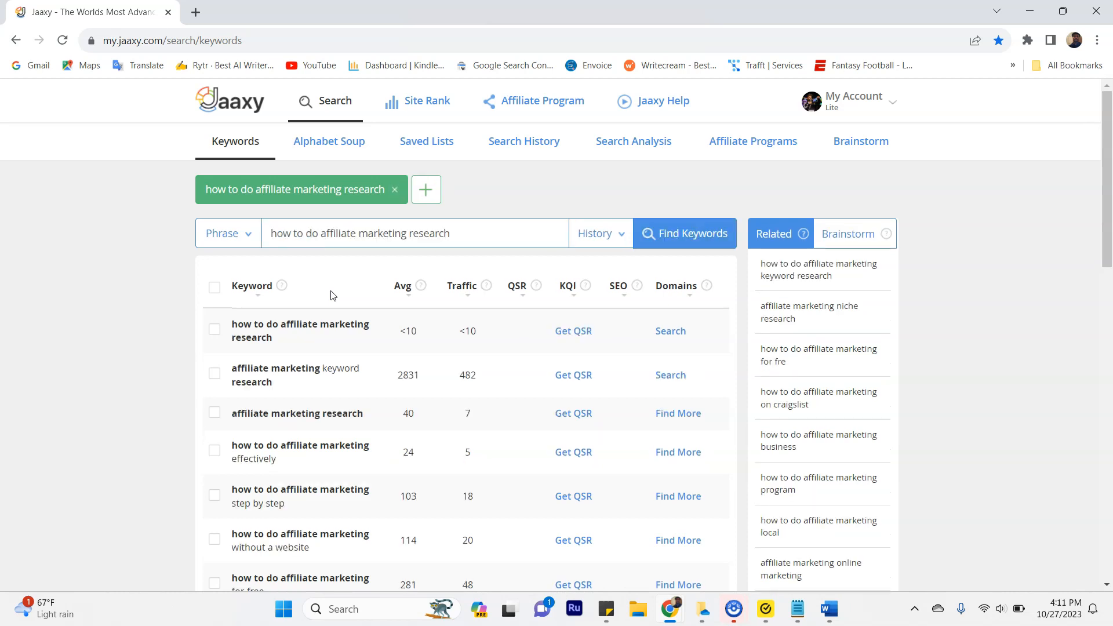
Sort the new results by Avg in ascending order and get the QSR for "how to do affiliate marketing effectively".
left_click(403, 287)
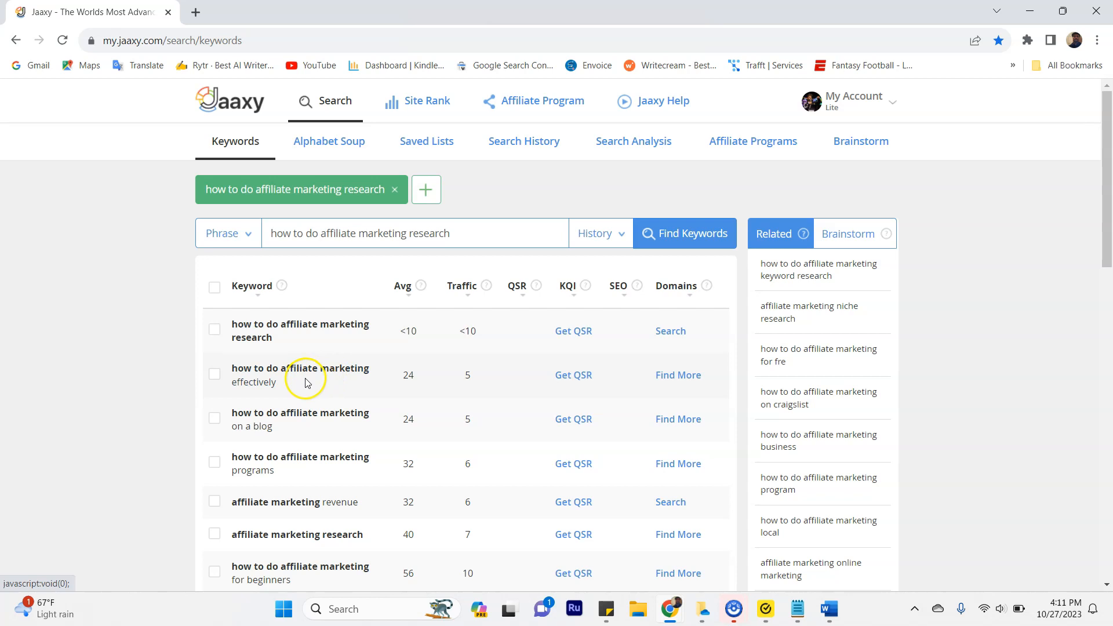
left_click(582, 379)
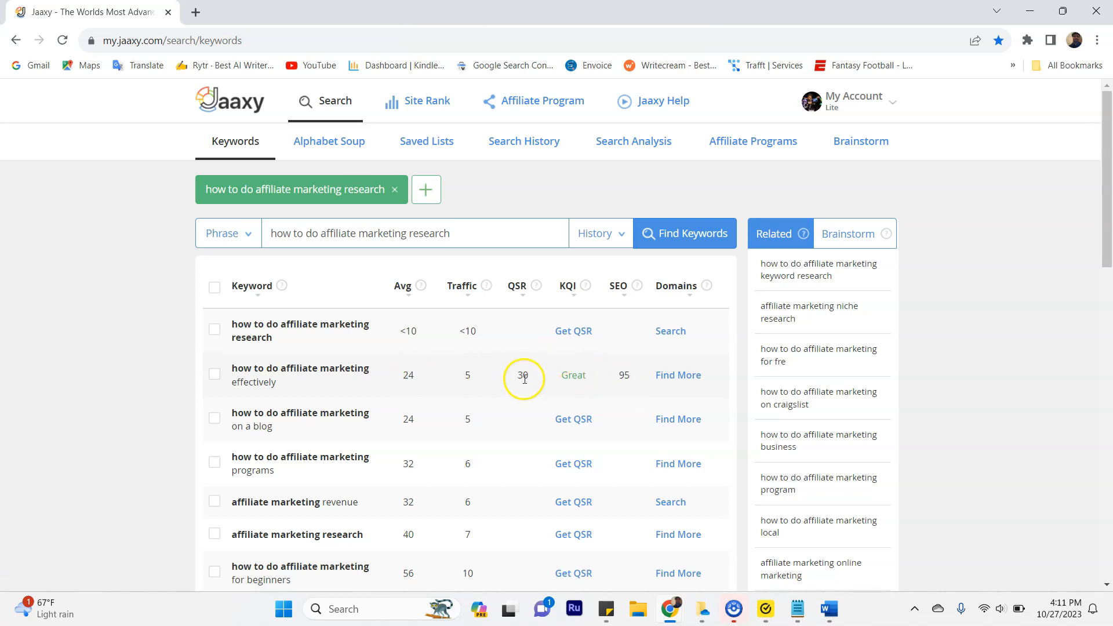
Switch to the Word document to compare the keyword with the AVG and QSR targets by website age, and return to the Jaaxy results.
left_click(809, 539)
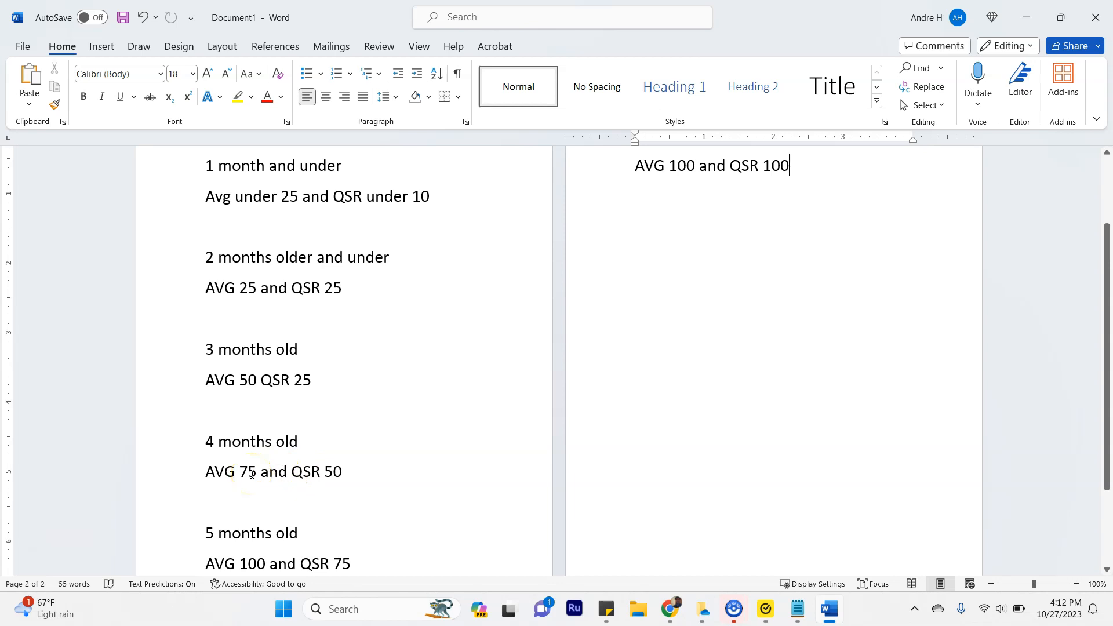
mouse_move(682, 613)
left_click(797, 539)
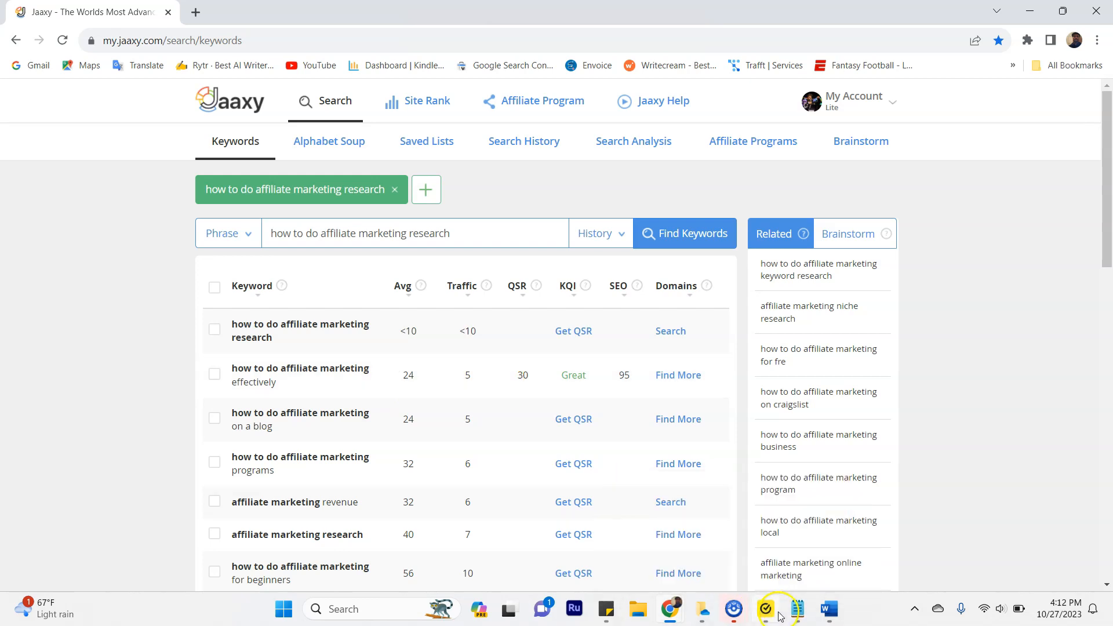
mouse_move(791, 612)
left_click(826, 609)
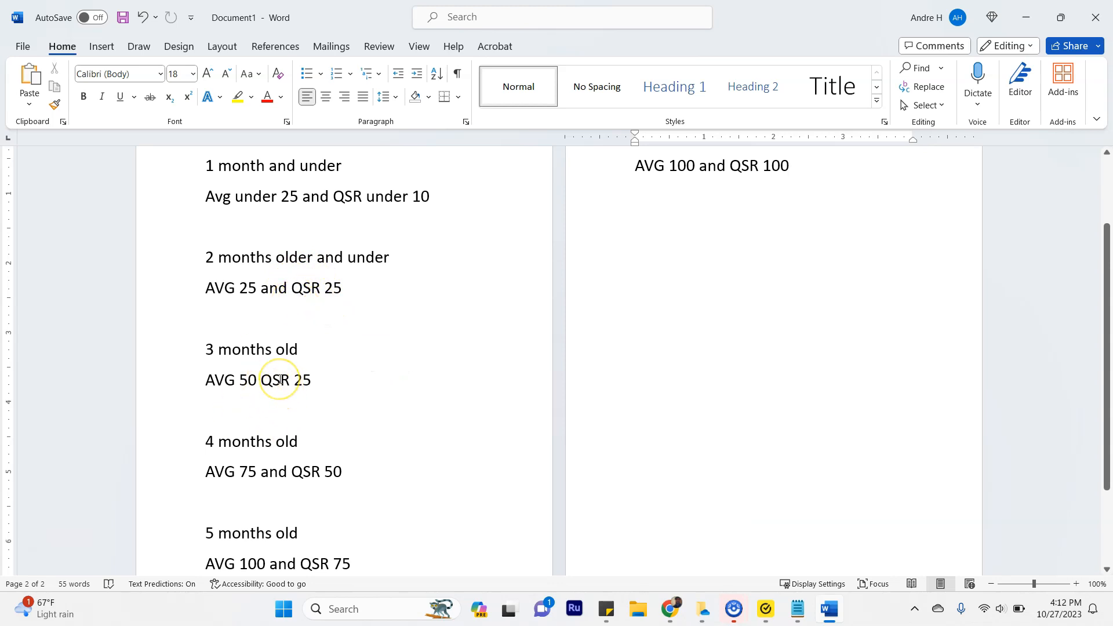
left_click(829, 609)
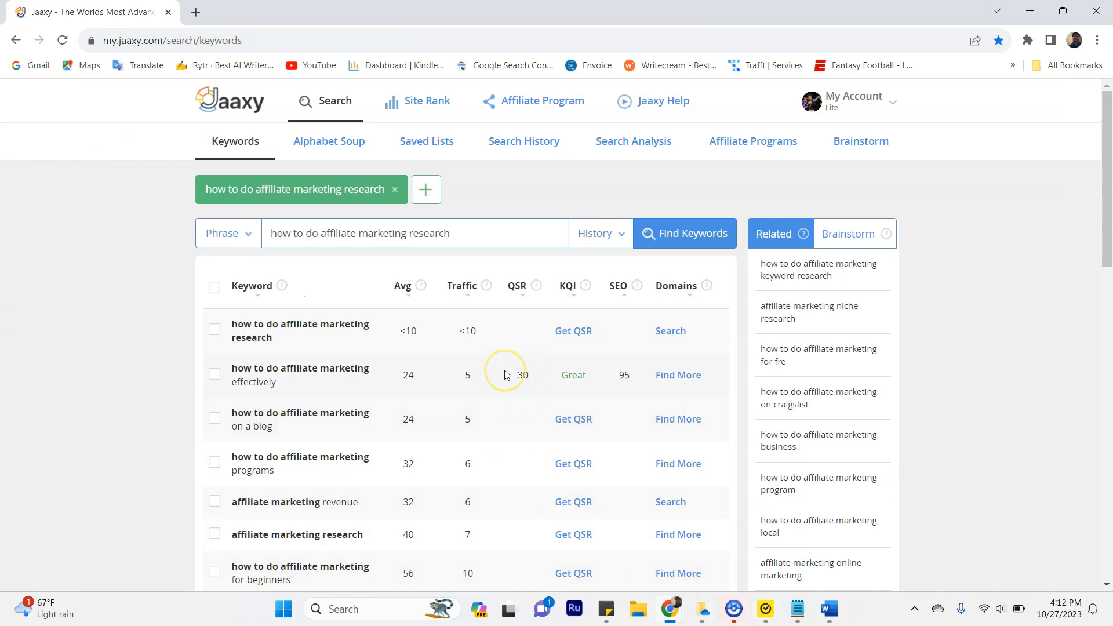
mouse_move(789, 613)
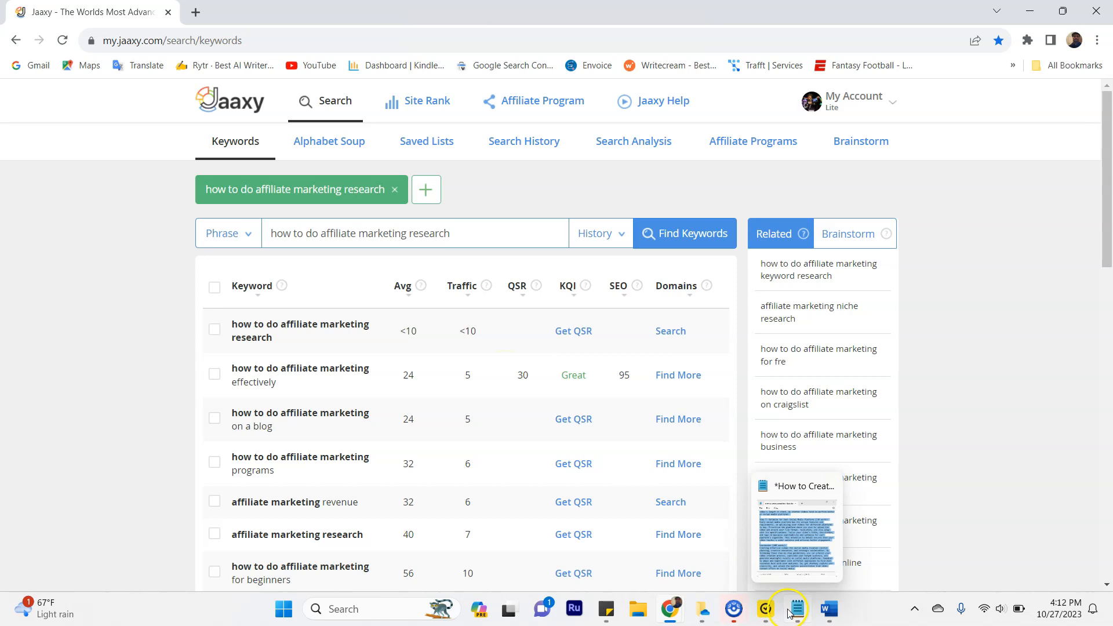